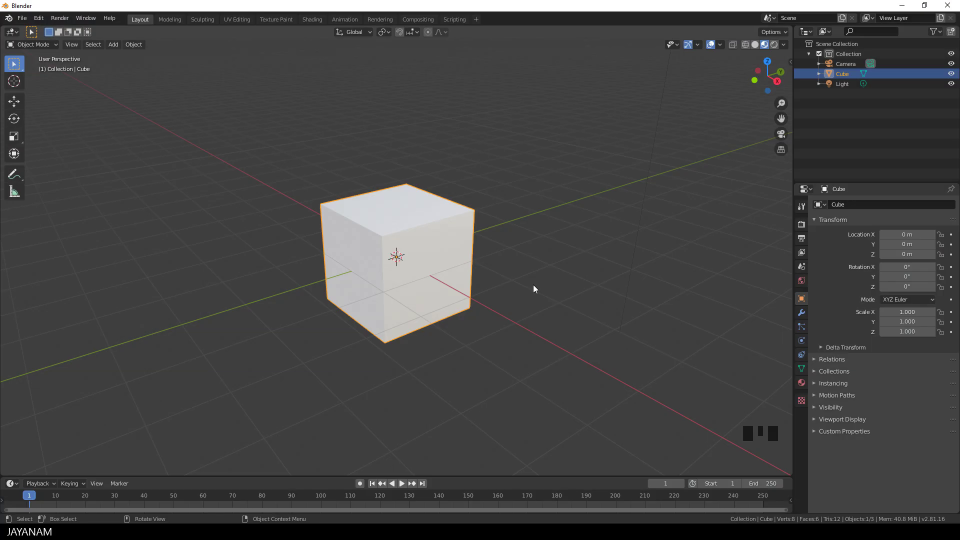
# - Show the sidebar's tool options and restrict transforms to affect only the object's origin
pyautogui.press('n')
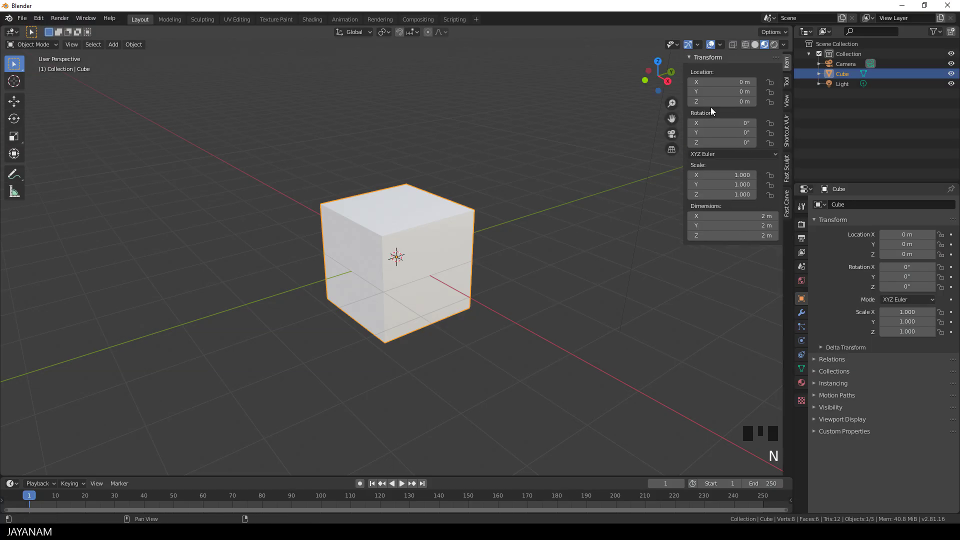
pyautogui.click(787, 80)
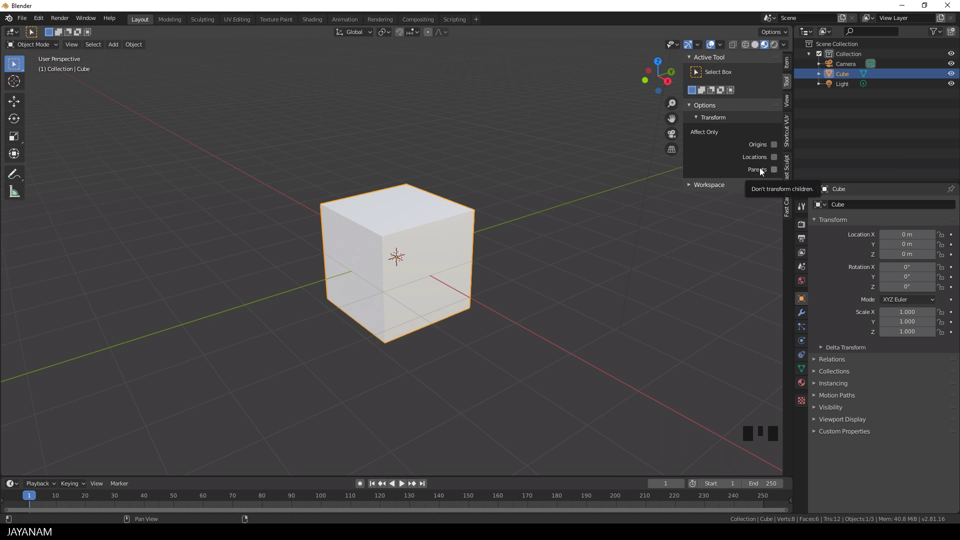
pyautogui.click(774, 144)
pyautogui.moveTo(551, 278); pyautogui.dragTo(526, 307, button='middle')
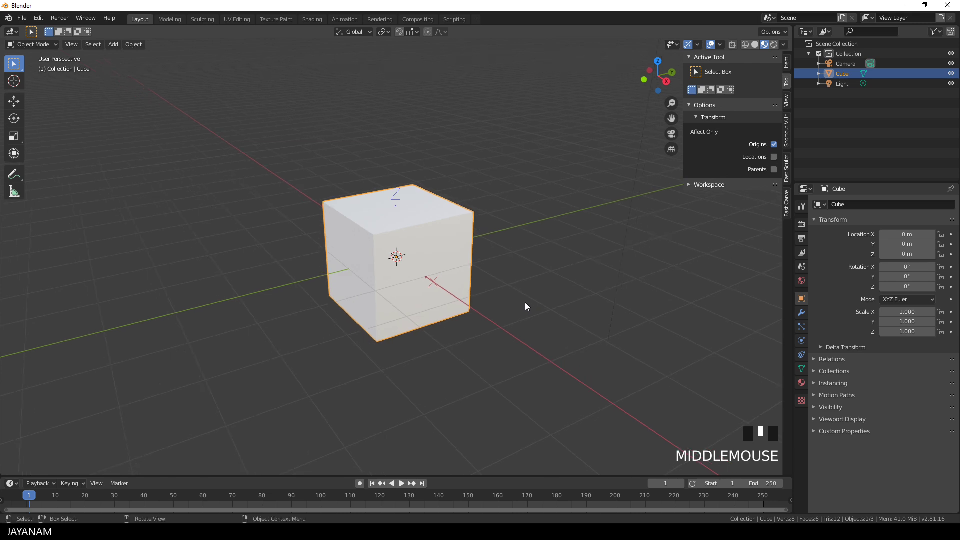
pyautogui.moveTo(449, 235); pyautogui.dragTo(452, 276, button='middle')
pyautogui.moveTo(393, 290); pyautogui.dragTo(471, 291, button='middle')
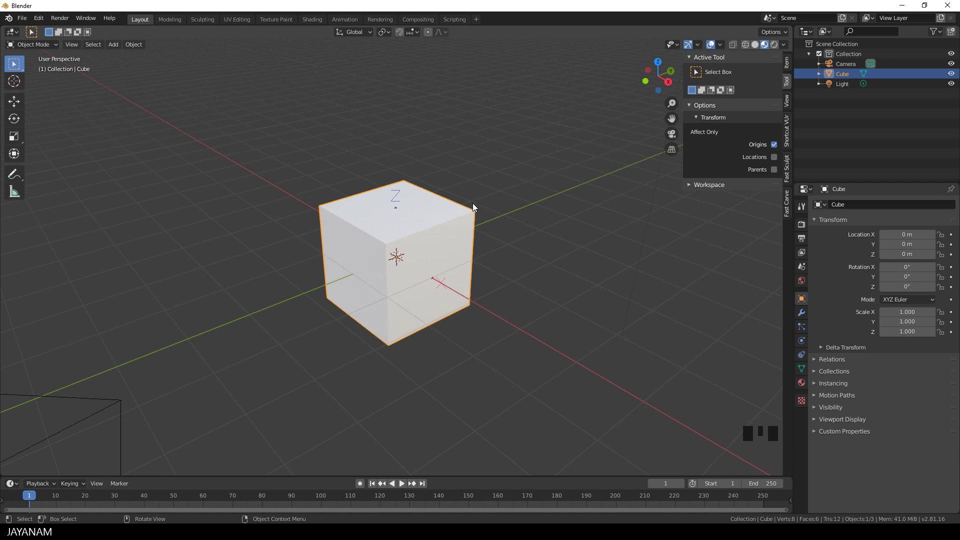
# - Set the snap target to Vertex and enable snapping during transforms
pyautogui.click(413, 32)
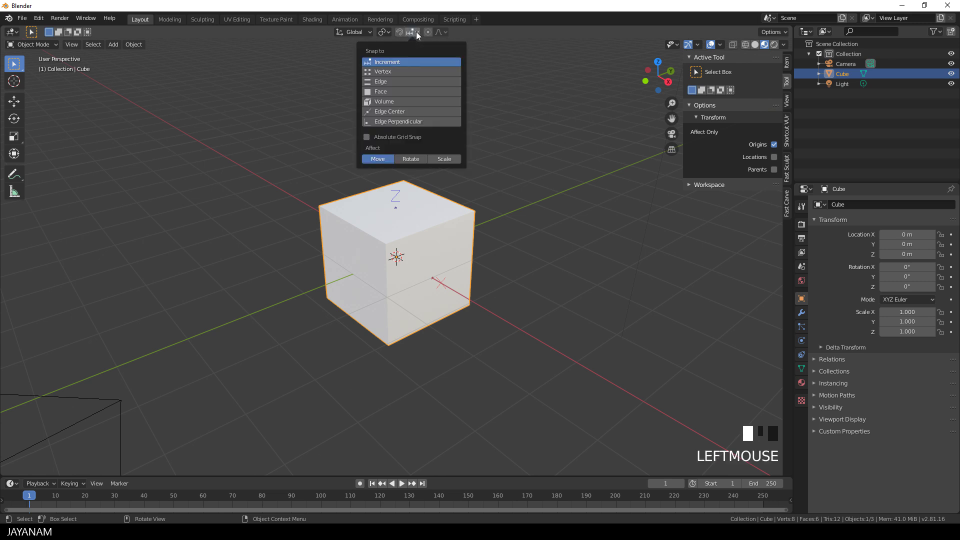
pyautogui.click(382, 71)
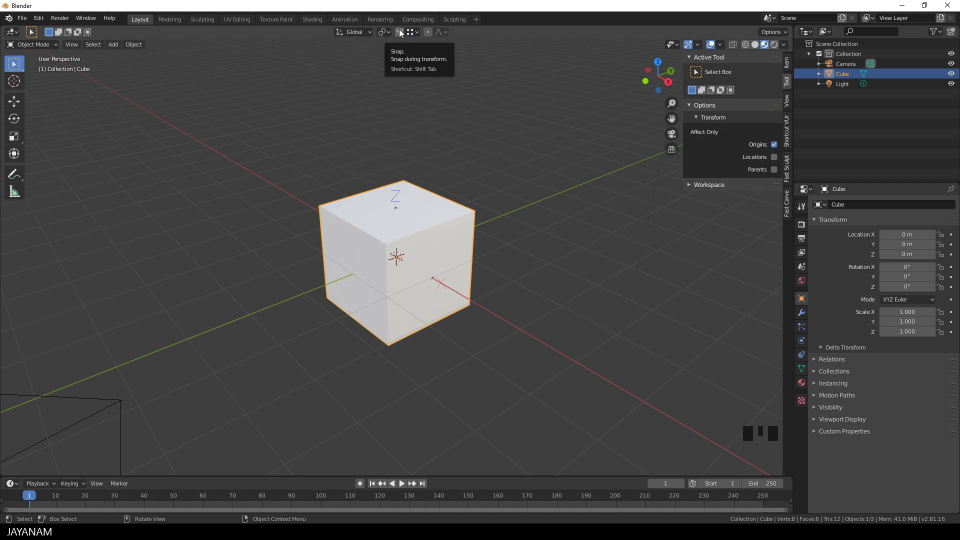
pyautogui.click(400, 32)
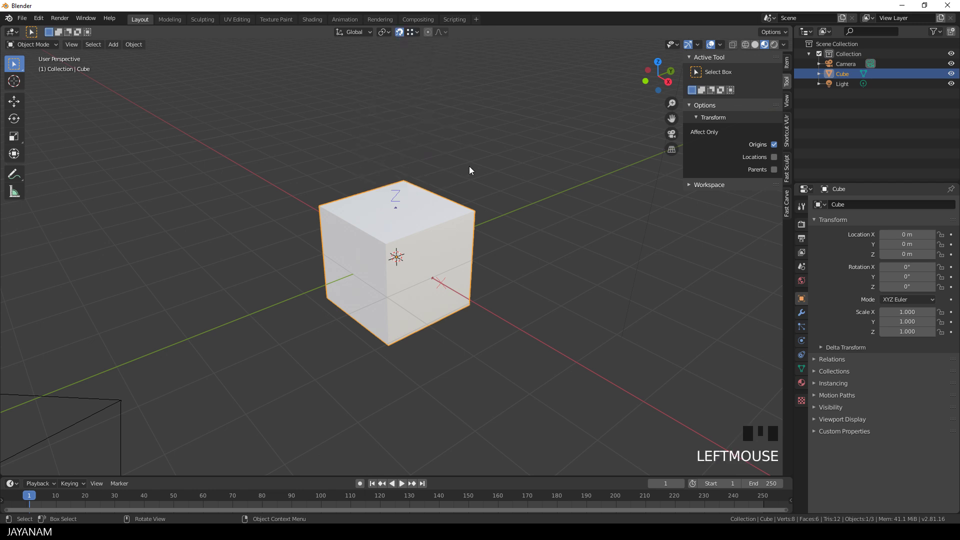
# - Move the cube's origin onto its upper corner vertex at X, Y and Z 1 m
pyautogui.press('g')
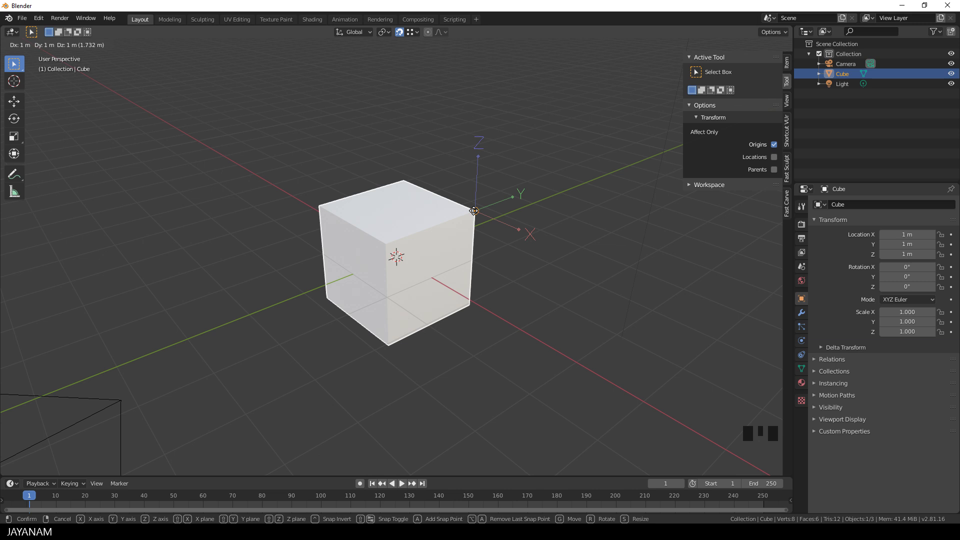
pyautogui.press('ctrl')
pyautogui.click(560, 245)
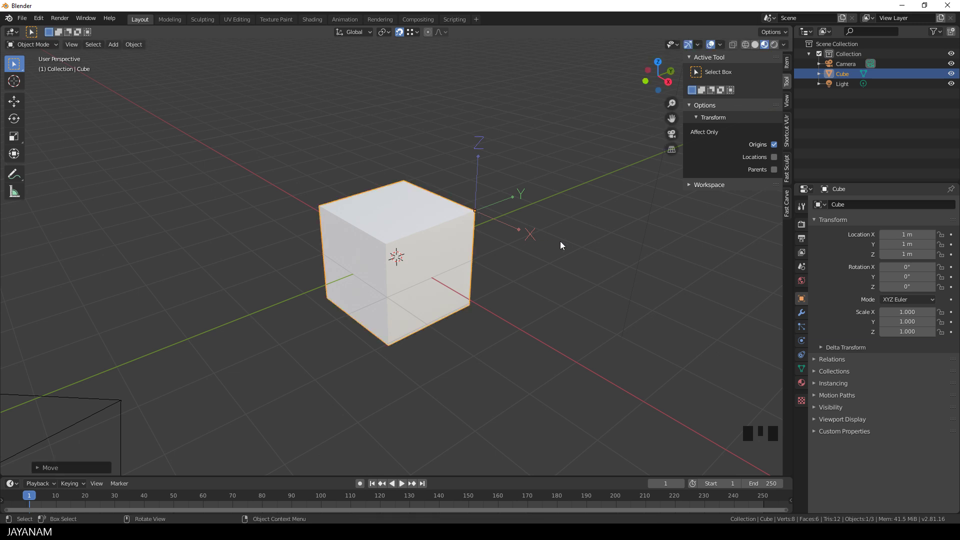
# - Turn off the origins-only restriction and try rotating the cube around its corner origin
pyautogui.click(774, 144)
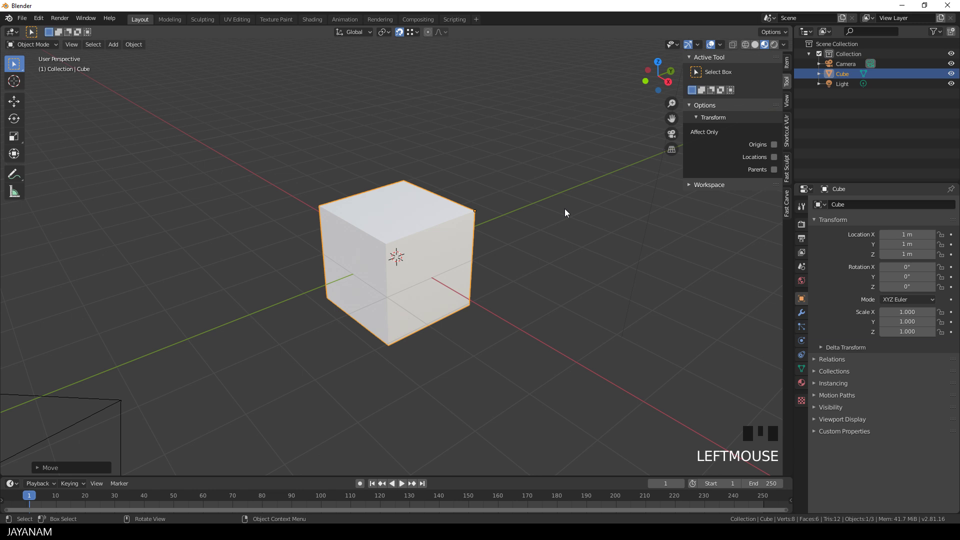
pyautogui.press('r')
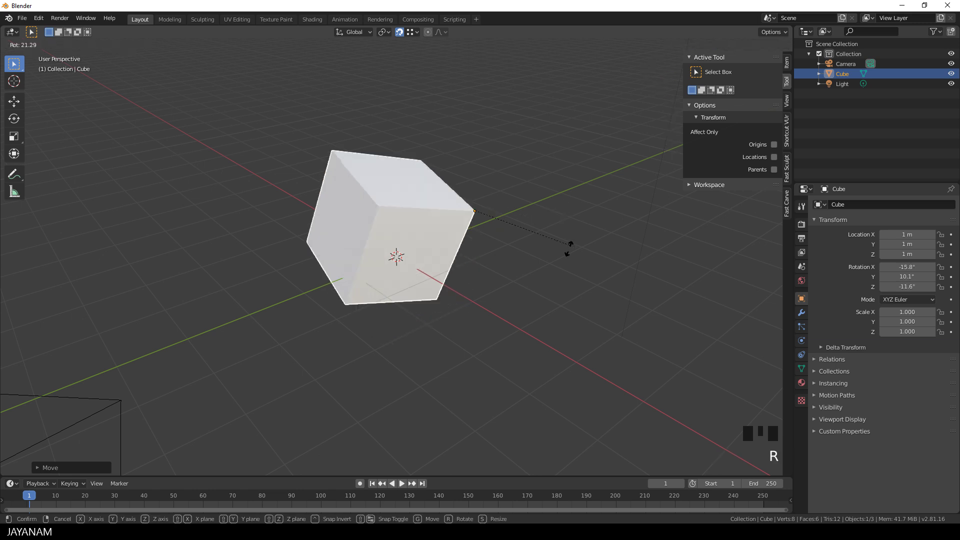
pyautogui.rightClick(565, 205)
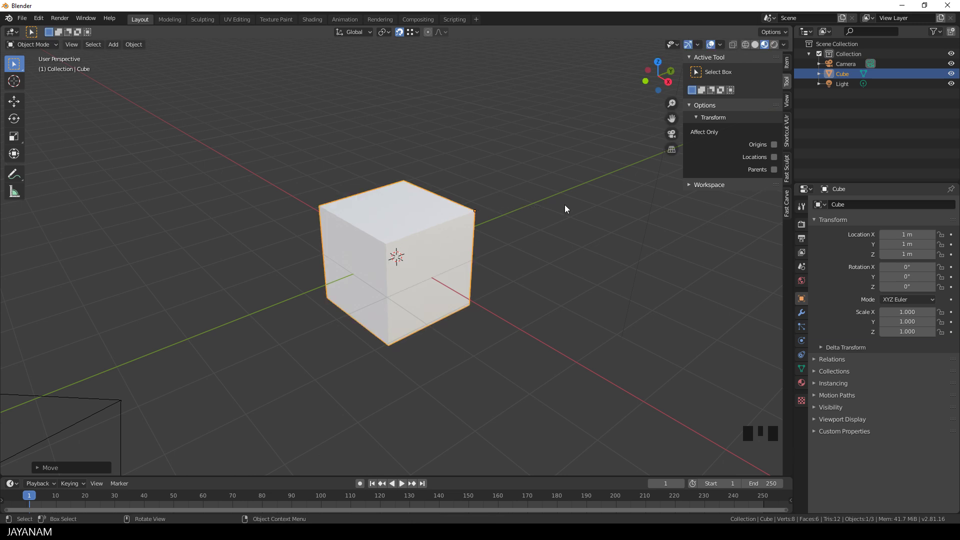
# - Find the Set Origin command and set the cube's origin to its geometry
pyautogui.press('F3')
pyautogui.write('set or')
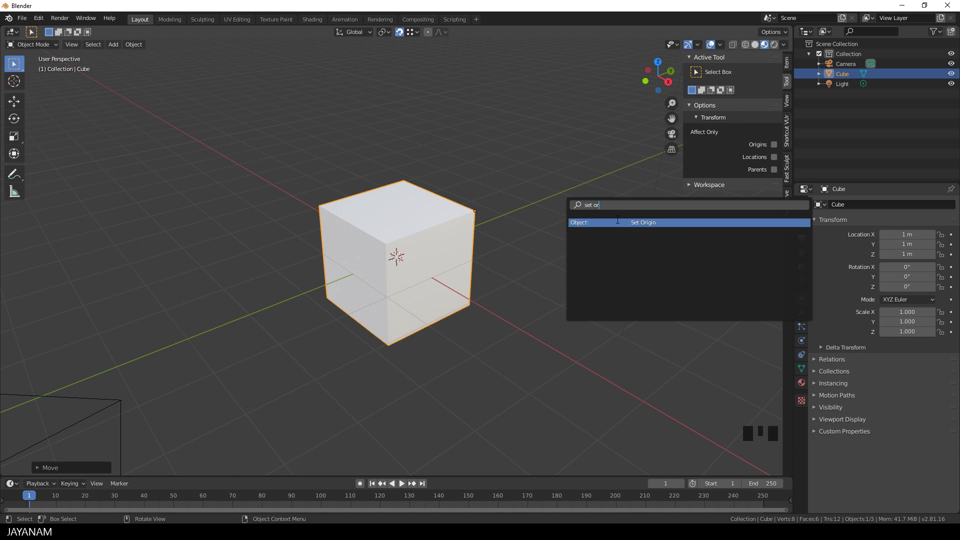
pyautogui.click(618, 222)
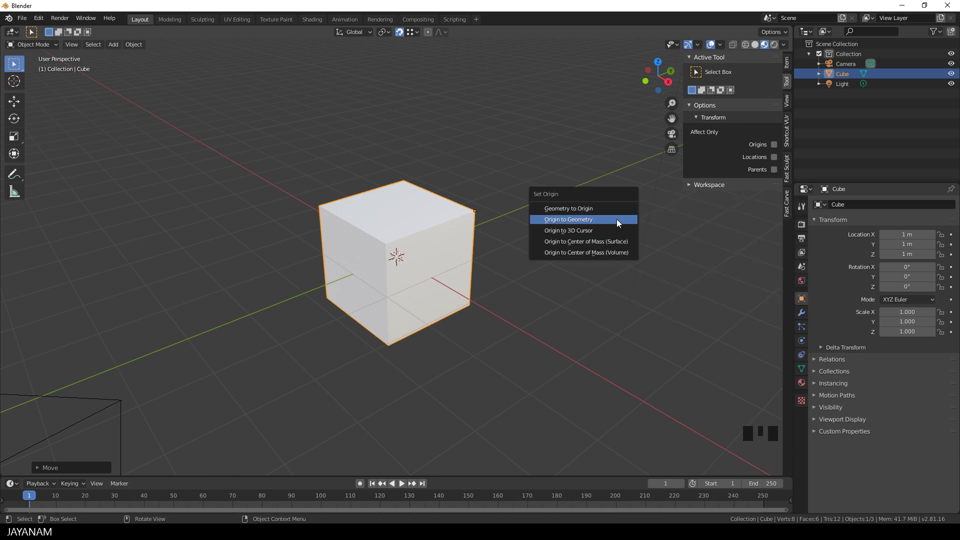
pyautogui.click(579, 219)
pyautogui.moveTo(573, 265); pyautogui.dragTo(489, 270, button='middle')
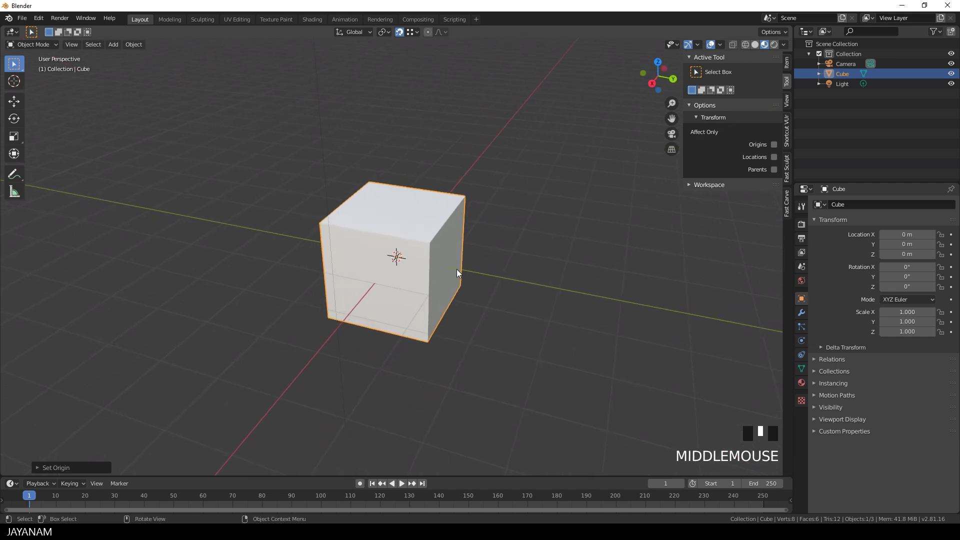
# - Change the snap target to Face and restrict transforms to origins again
pyautogui.click(416, 32)
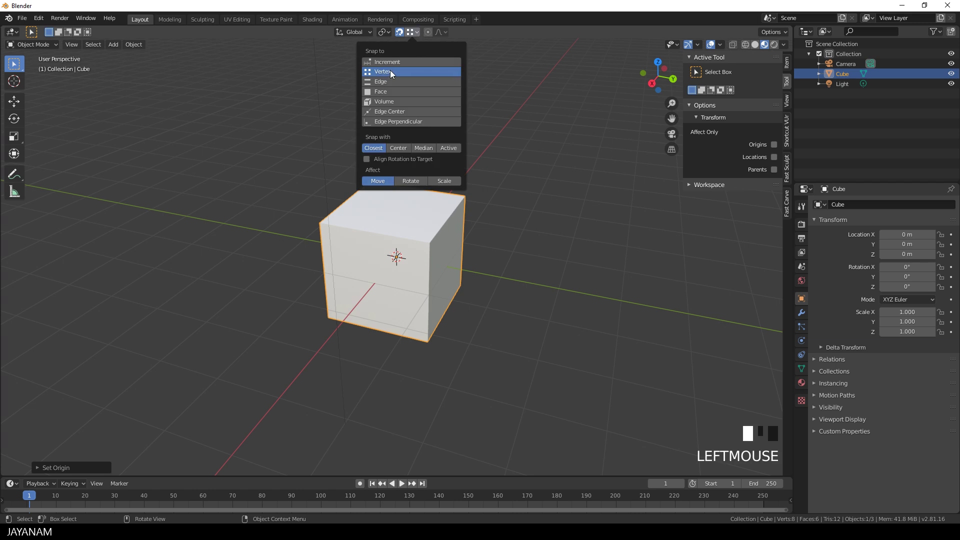
pyautogui.click(392, 92)
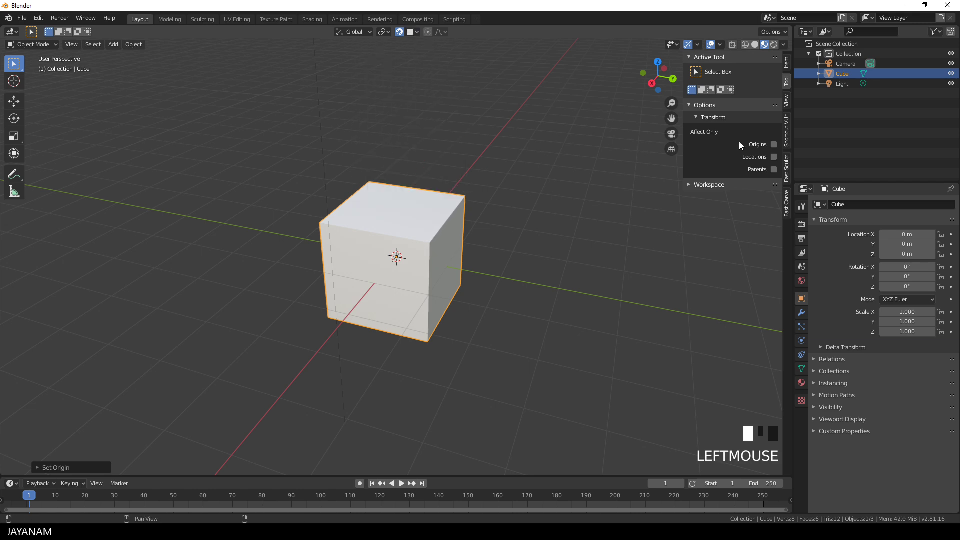
pyautogui.click(775, 145)
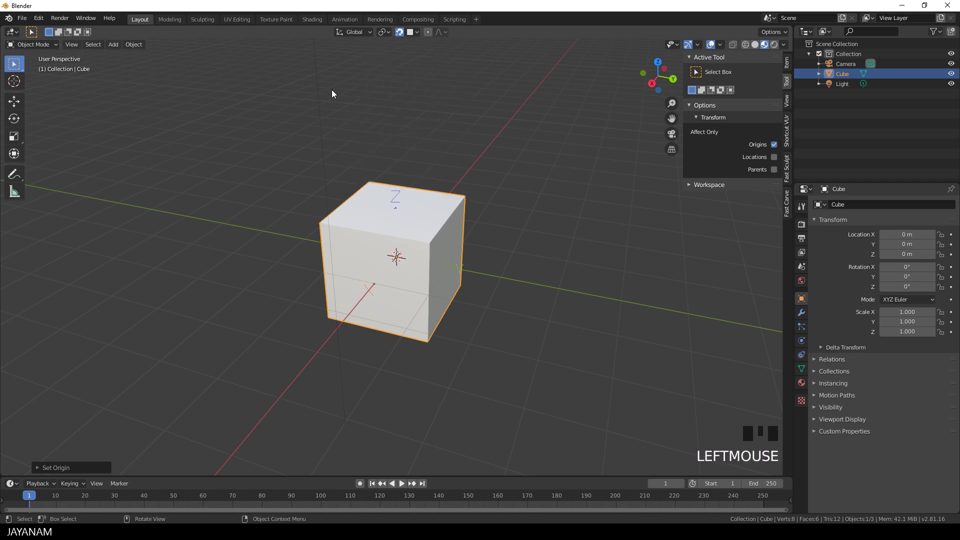
# - With the Move tool, shift the cube's origin along Y onto the side face at Y -1 m
pyautogui.click(14, 101)
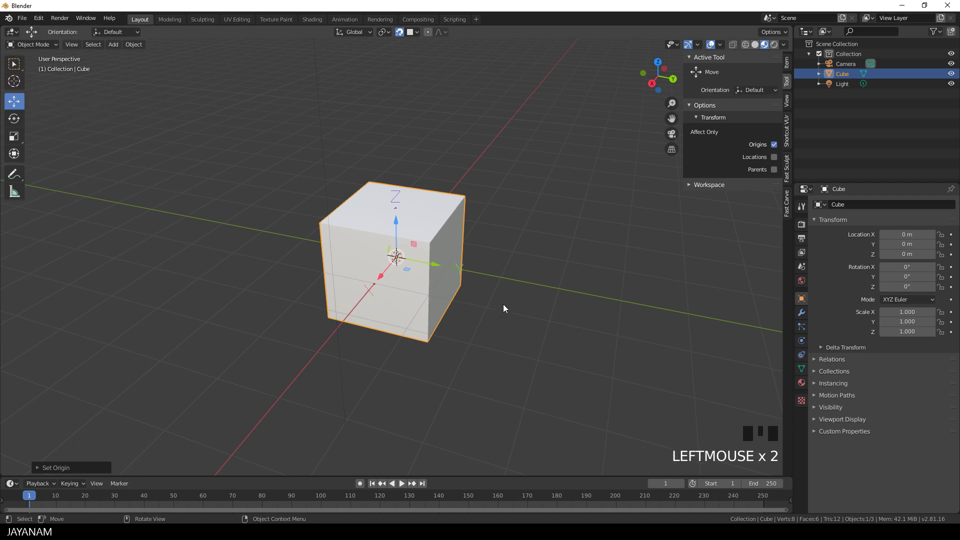
pyautogui.moveTo(437, 265); pyautogui.dragTo(448, 266)
pyautogui.moveTo(505, 313); pyautogui.dragTo(478, 253, button='middle')
pyautogui.moveTo(478, 253); pyautogui.dragTo(339, 265)
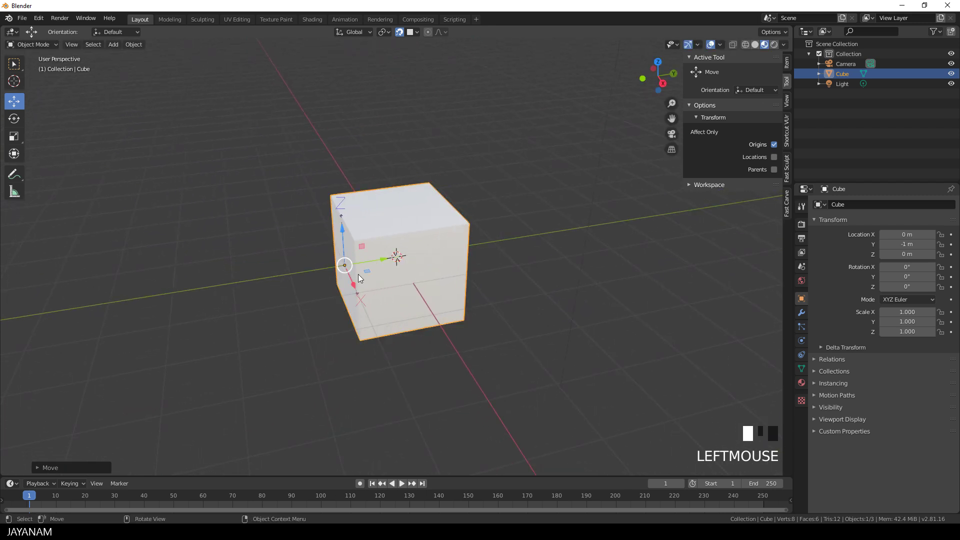
pyautogui.moveTo(339, 266); pyautogui.dragTo(451, 304, button='middle')
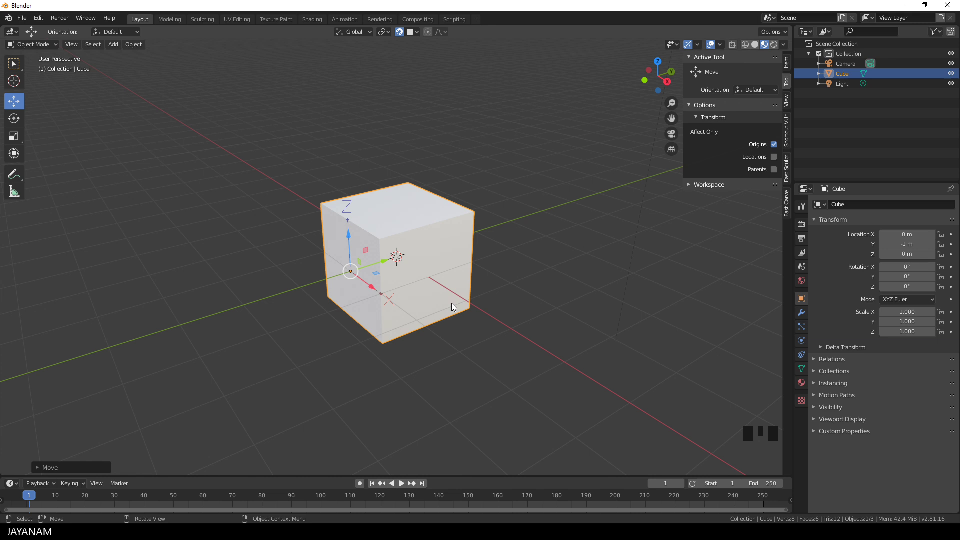
# - Switch the affect-only restriction from Origins to Locations and try moving, rotating and scaling the cube
pyautogui.click(774, 144)
pyautogui.click(774, 157)
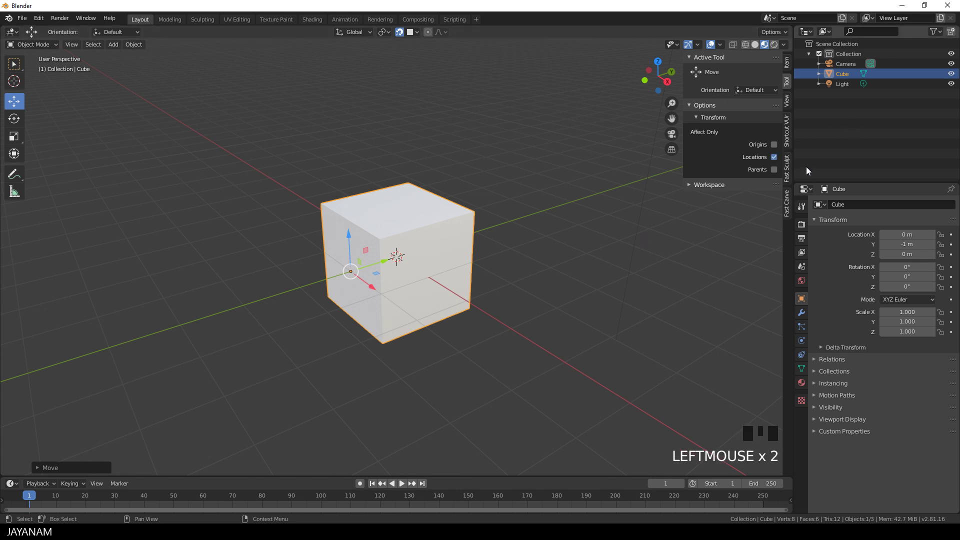
pyautogui.press('g')
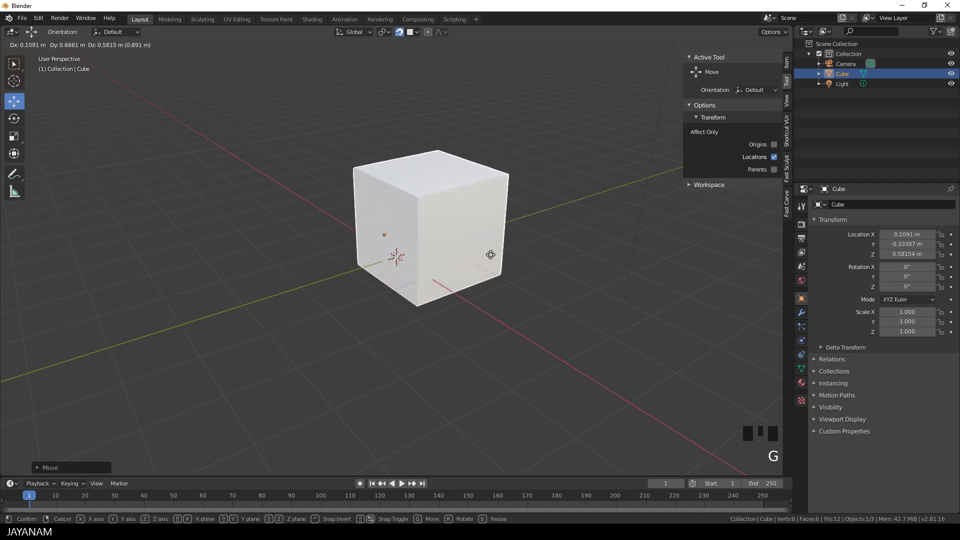
pyautogui.press('Escape')
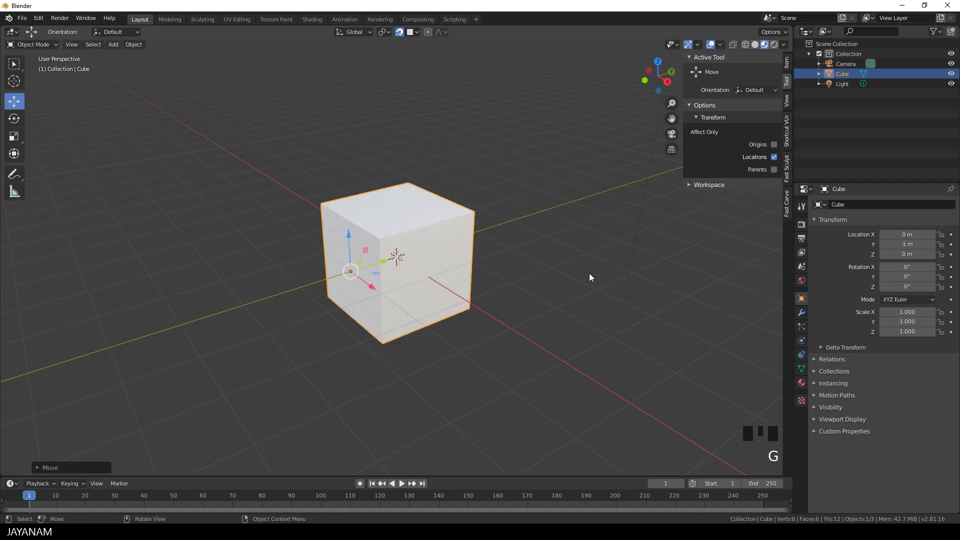
pyautogui.press('r')
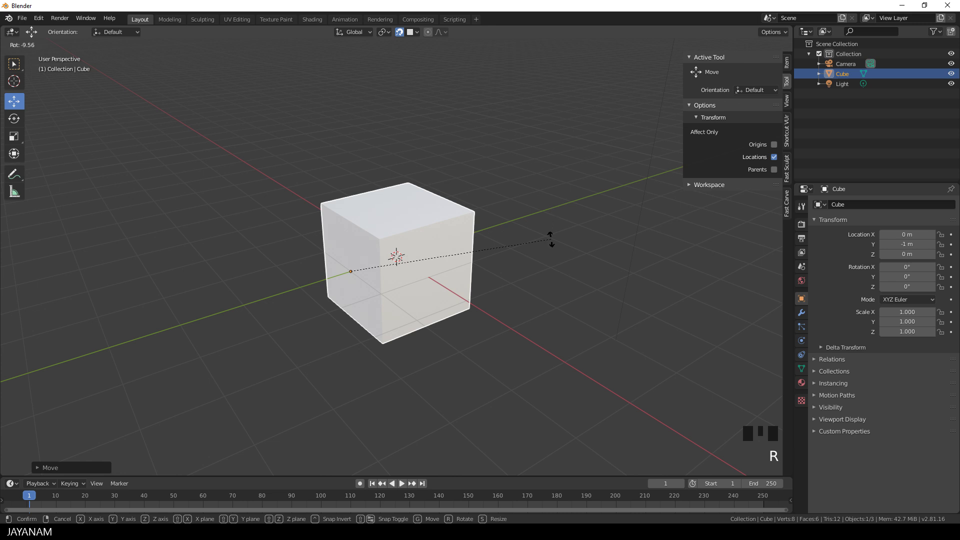
pyautogui.press('s')
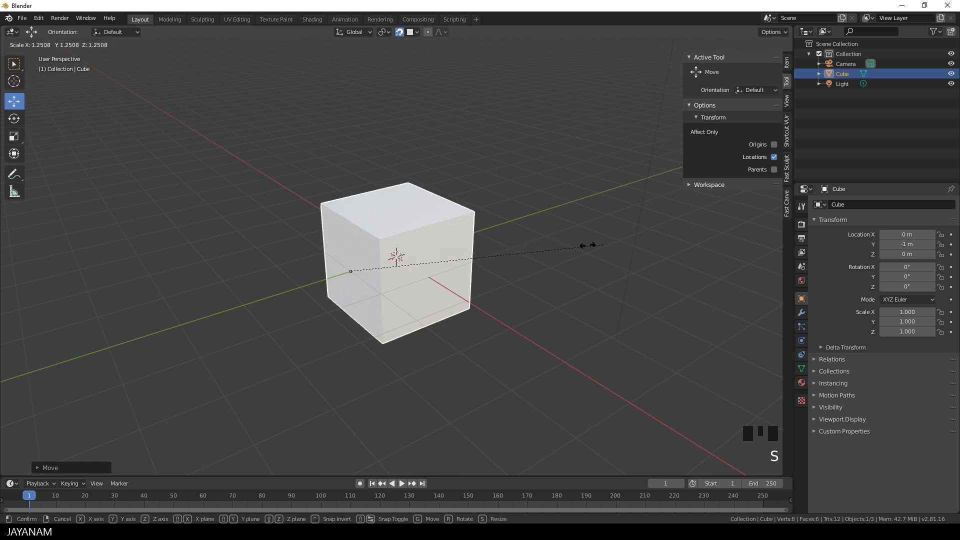
pyautogui.rightClick(525, 249)
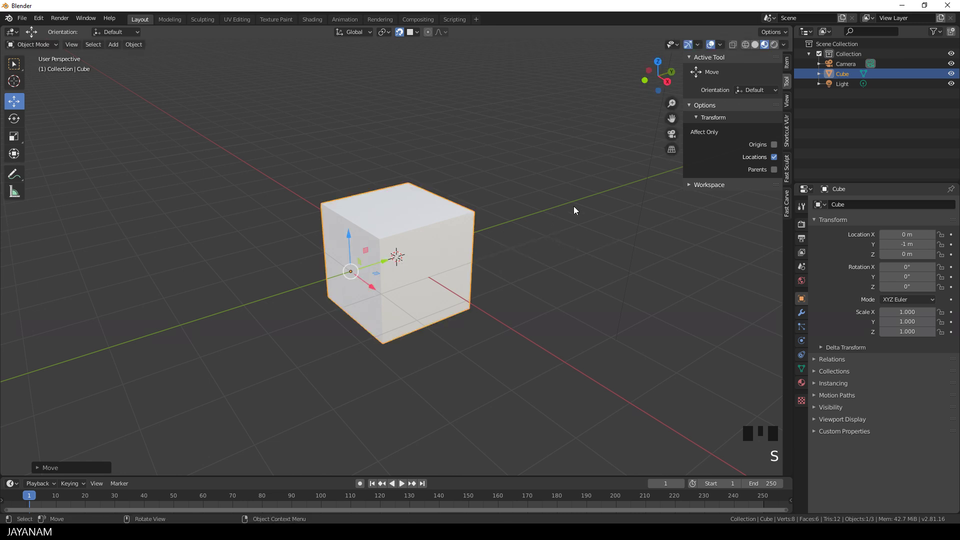
# - Turn off the locations-only restriction and try scaling and rotating the cube around its face origin
pyautogui.click(775, 157)
pyautogui.press('s')
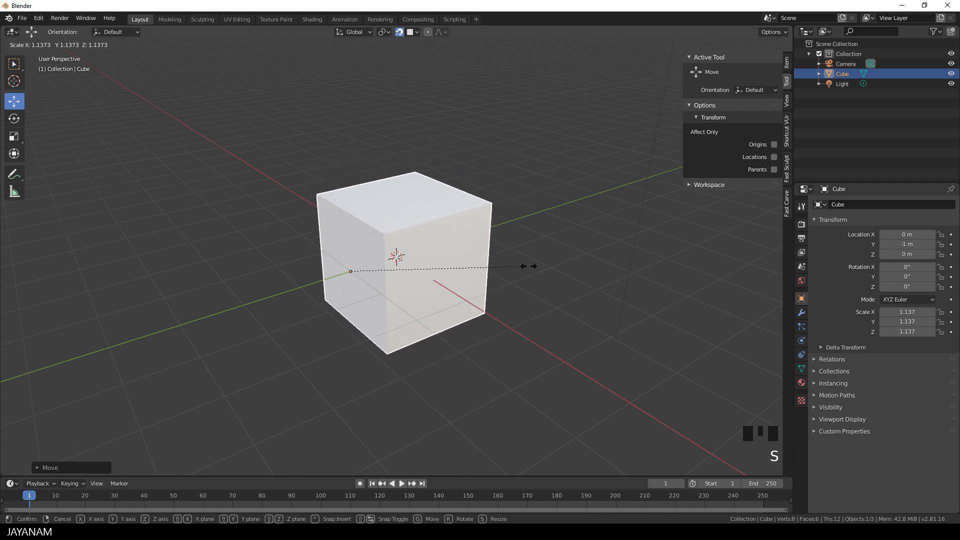
pyautogui.rightClick(530, 266)
pyautogui.press('r')
pyautogui.rightClick(523, 253)
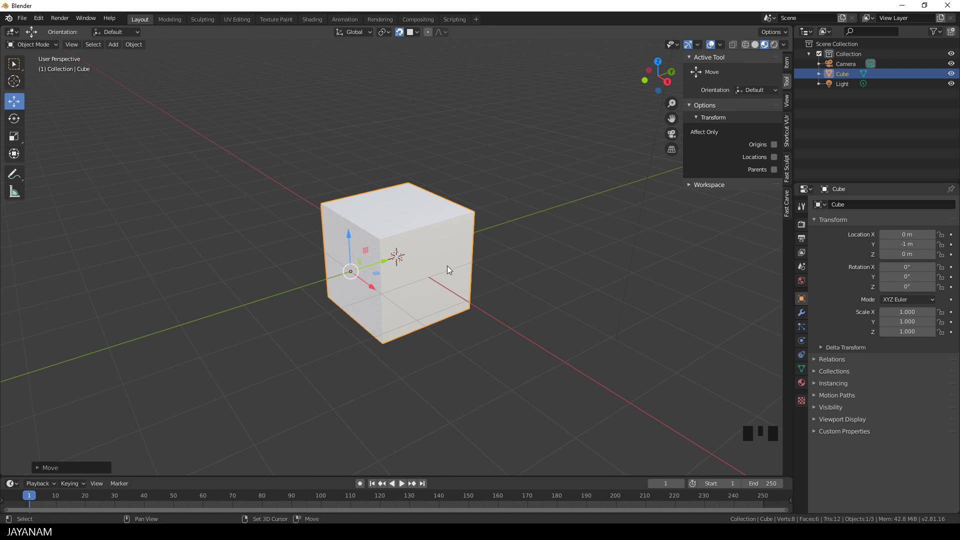
# - Add an ico sphere and raise it along Z to about 1.14 m, above the cube
pyautogui.hotkey('shift', 'a')
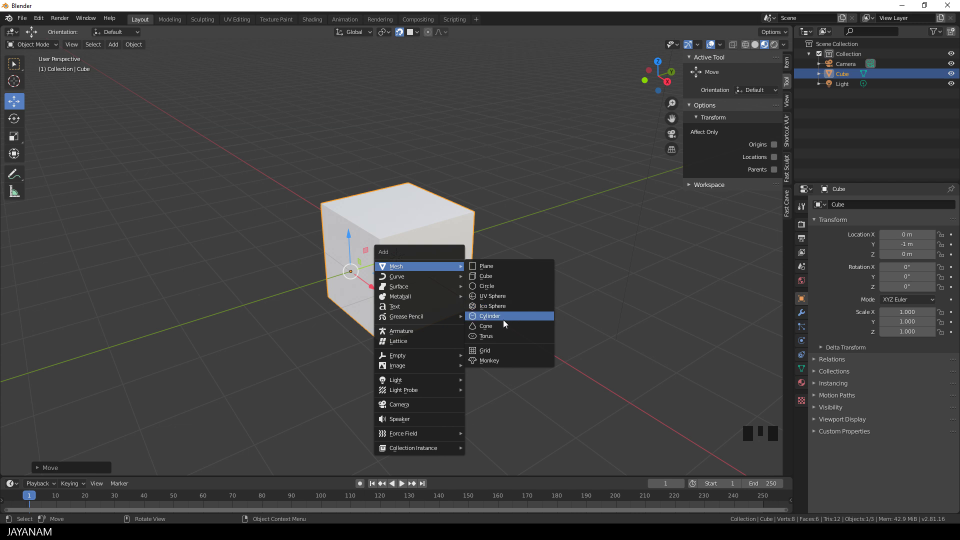
pyautogui.click(508, 305)
pyautogui.moveTo(508, 306); pyautogui.dragTo(499, 266, button='middle')
pyautogui.moveTo(403, 214); pyautogui.dragTo(464, 155)
# - Disable snapping and move the ico sphere along Y to about 1.18 m
pyautogui.click(399, 32)
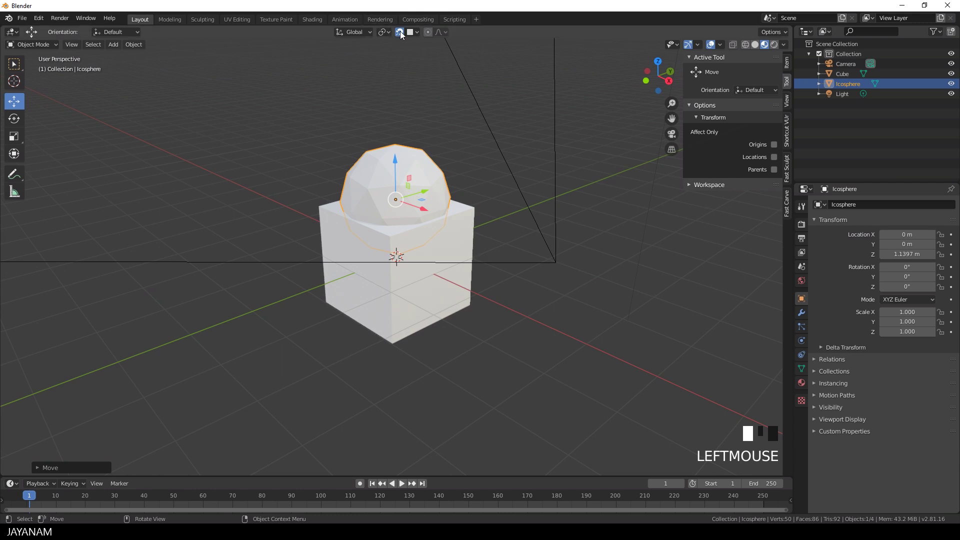
pyautogui.moveTo(520, 190); pyautogui.dragTo(445, 201, button='middle')
pyautogui.moveTo(445, 201); pyautogui.dragTo(488, 197)
pyautogui.moveTo(564, 258); pyautogui.dragTo(565, 260, button='middle')
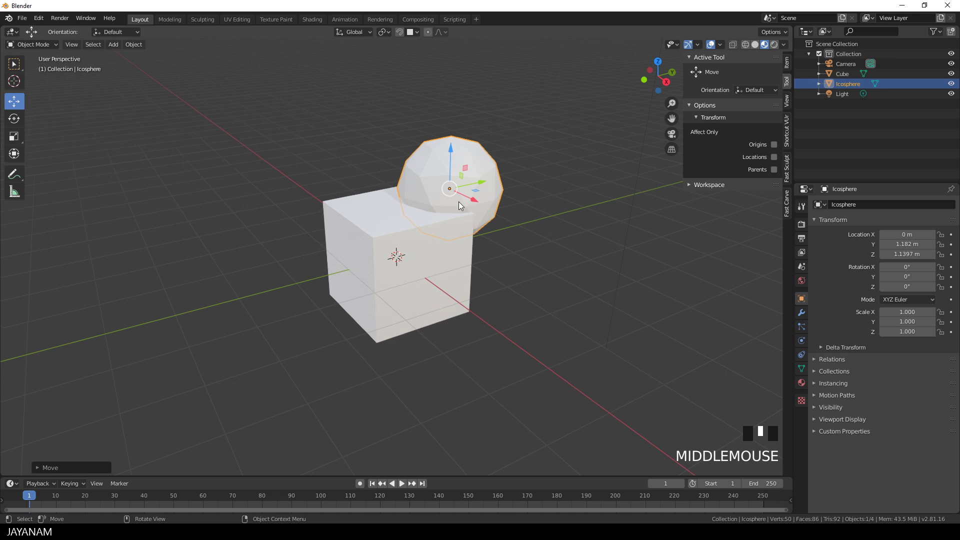
# - Parent the ico sphere to the cube as object, leaving only the cube selected
pyautogui.keyDown('shift'); pyautogui.click(420, 262); pyautogui.keyUp('shift')
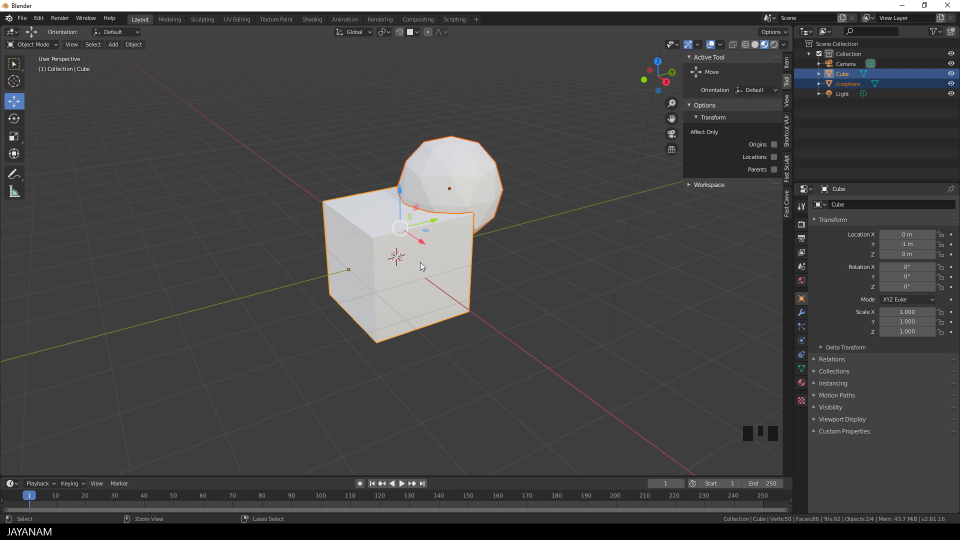
pyautogui.hotkey('ctrl', 'p')
pyautogui.click(420, 263)
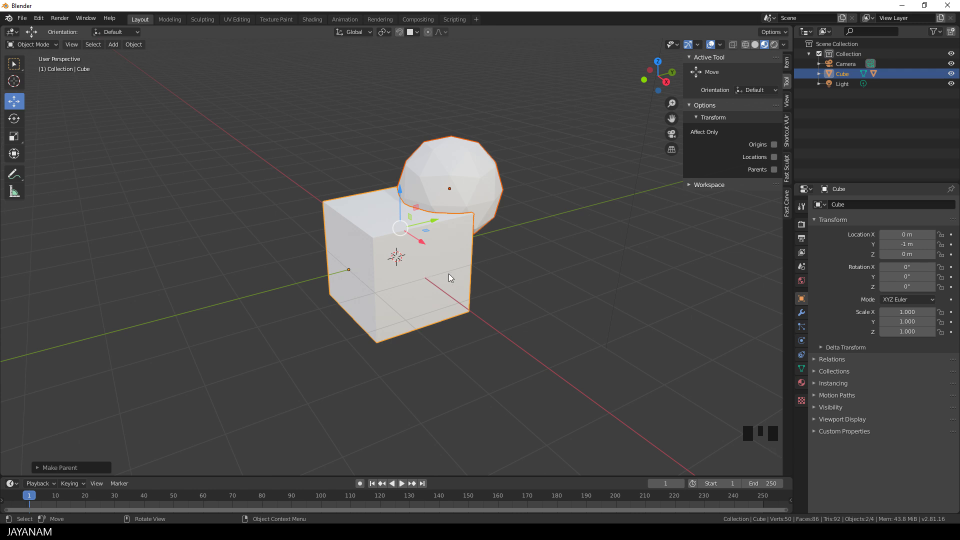
pyautogui.click(435, 274)
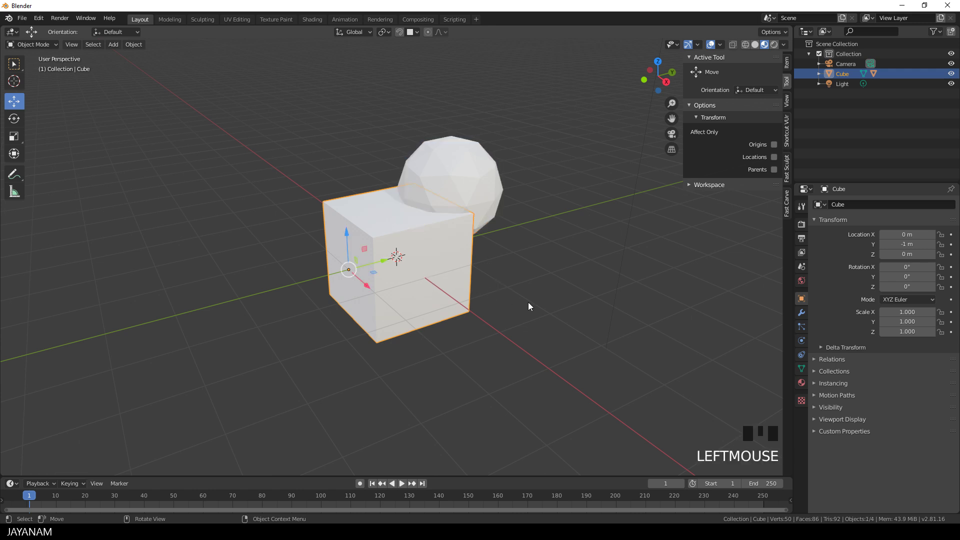
# - Try moving and rotating the cube together with its parented ico sphere
pyautogui.press('g')
pyautogui.rightClick(521, 290)
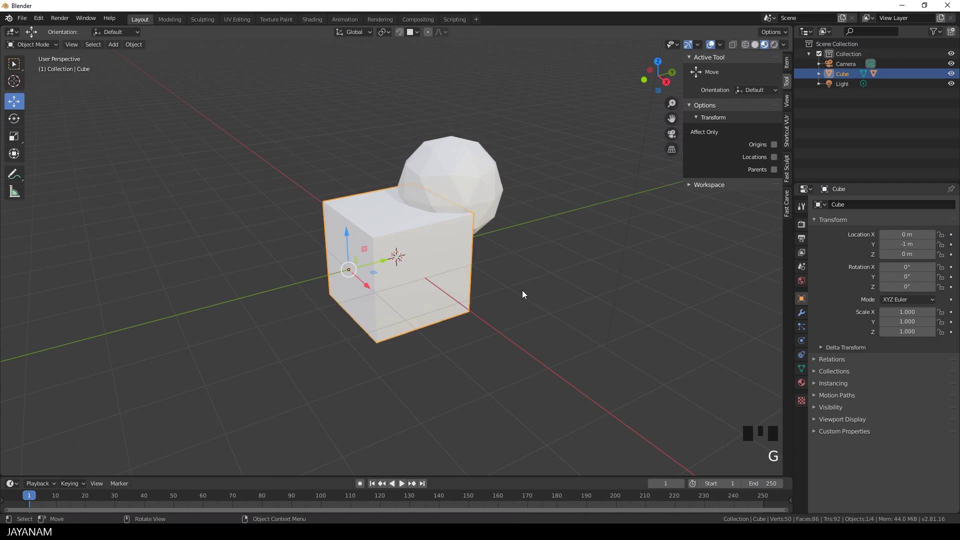
pyautogui.press('r')
pyautogui.rightClick(513, 277)
# - Restrict transforms to parents only, try scaling the cube on its own, and leave the cube selected
pyautogui.click(774, 170)
pyautogui.press('s')
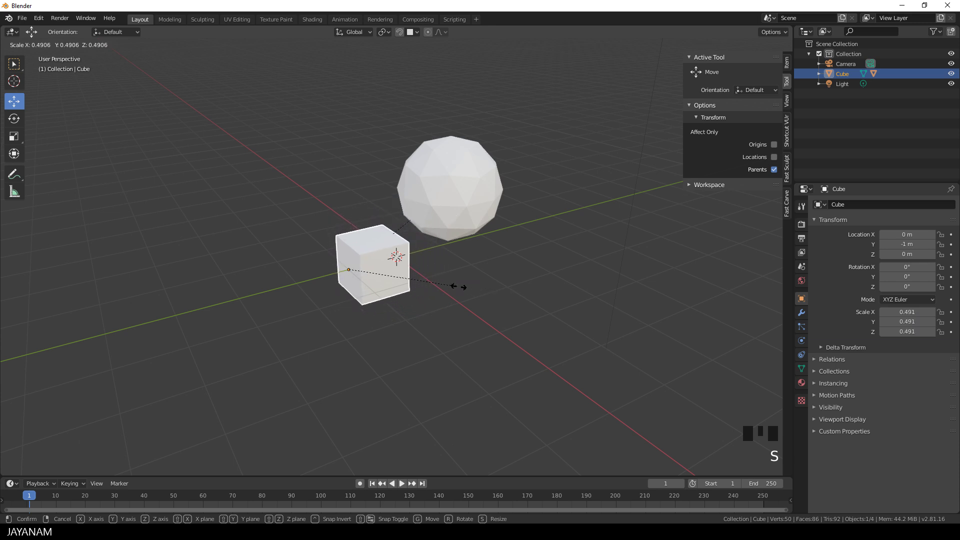
pyautogui.rightClick(545, 287)
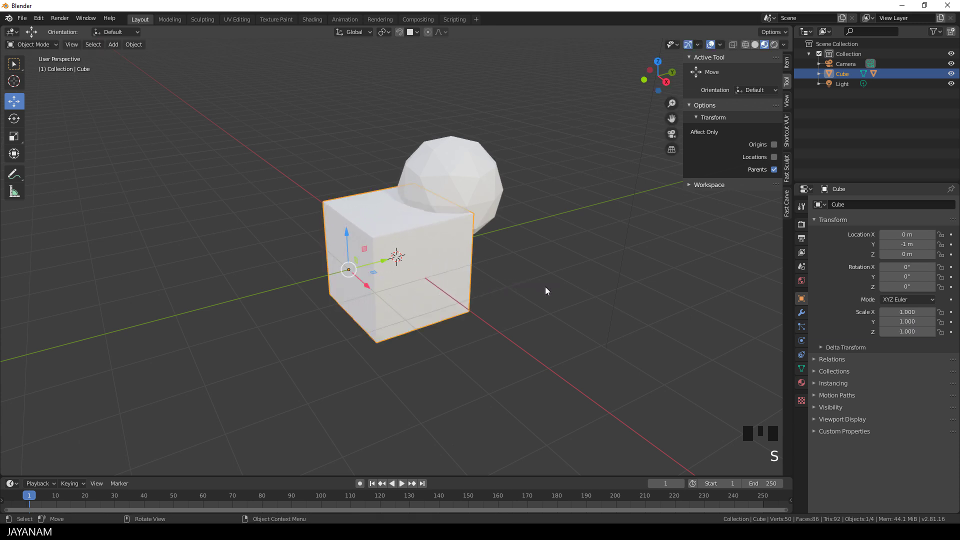
pyautogui.click(458, 173)
pyautogui.click(430, 265)
# - Rotate the cube to about 20.3°, -7.6°, 8.24° and scale it uniformly to about 0.721, without affecting its child sphere
pyautogui.moveTo(430, 265)
pyautogui.mouseDown(button='middle')
pyautogui.moveTo(459, 277)
pyautogui.moveTo(432, 270)
pyautogui.mouseUp(button='middle')
pyautogui.press('r')
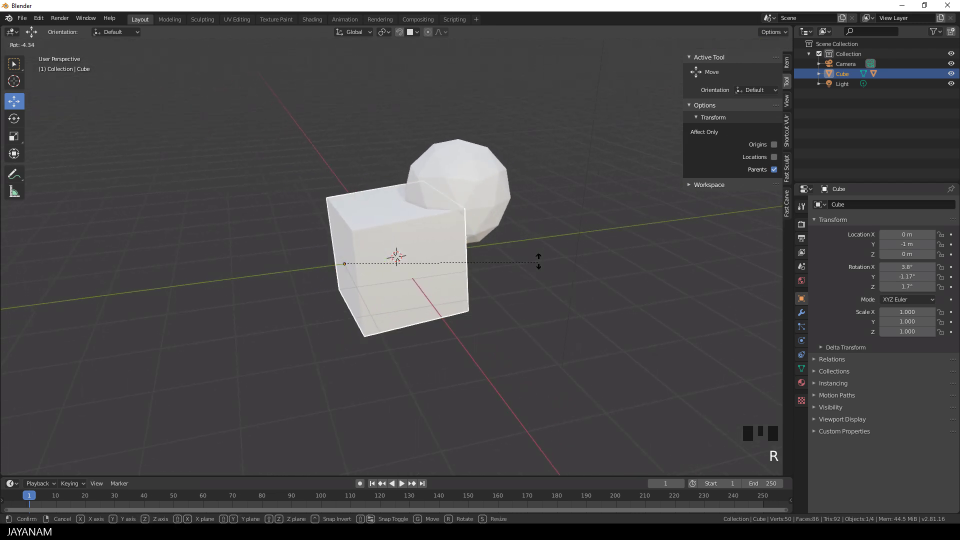
pyautogui.click(510, 198)
pyautogui.press('s')
pyautogui.click(498, 232)
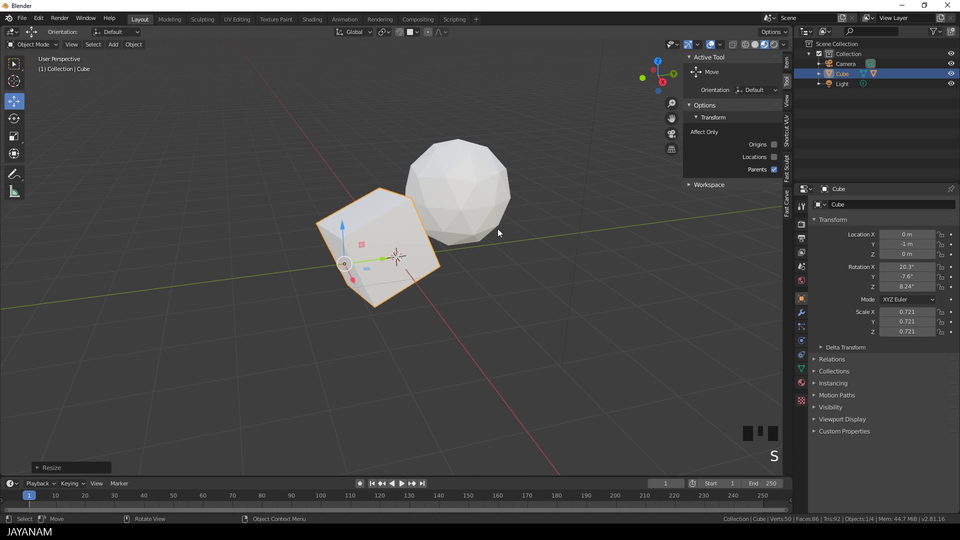
# - Move the cube without its child sphere to about X 0.41 m, Y -0.20 m, Z 0.56 m
pyautogui.press('g')
pyautogui.click(539, 200)
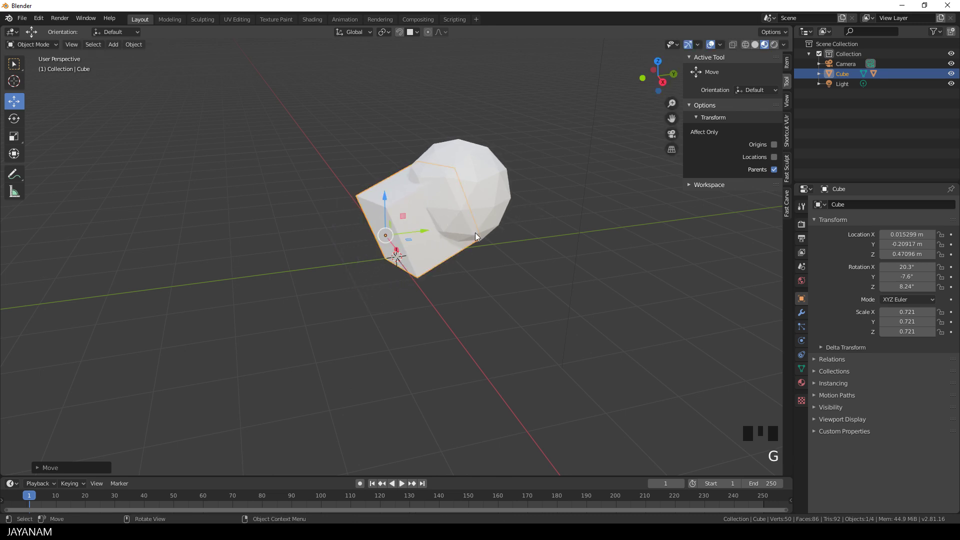
pyautogui.moveTo(476, 233); pyautogui.dragTo(489, 254, button='middle')
pyautogui.press('g')
pyautogui.click(592, 253)
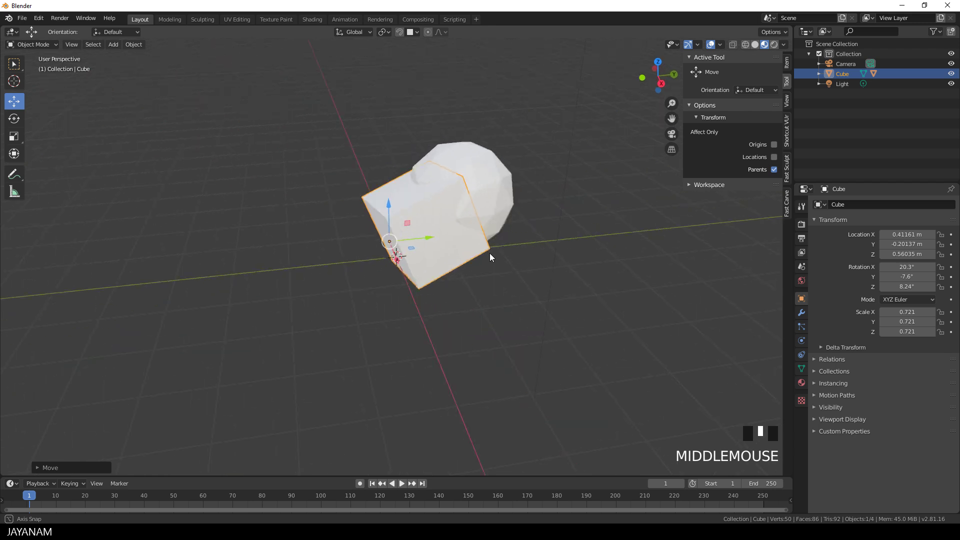
# - Turn off the parents-only restriction and move the cube together with its child ico sphere
pyautogui.click(774, 170)
pyautogui.press('g')
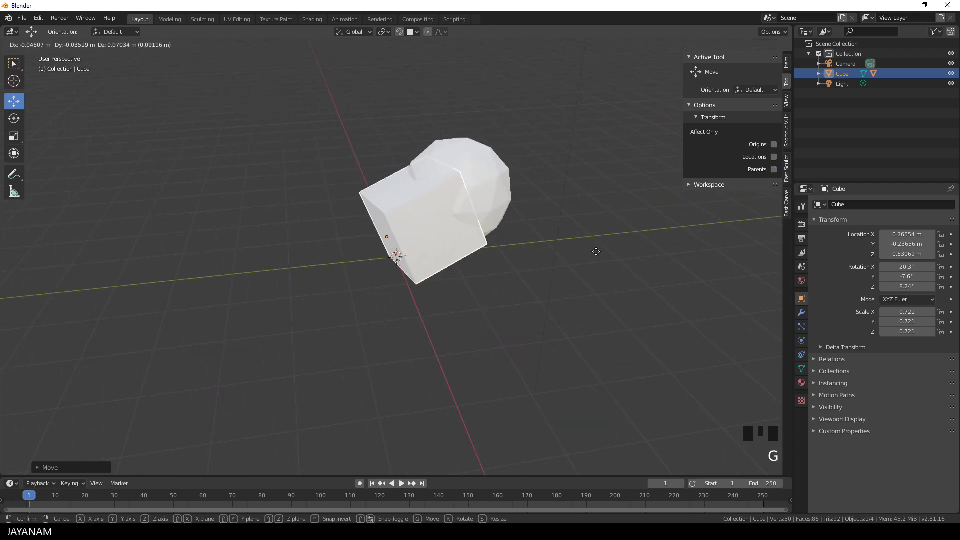
pyautogui.click(565, 263)
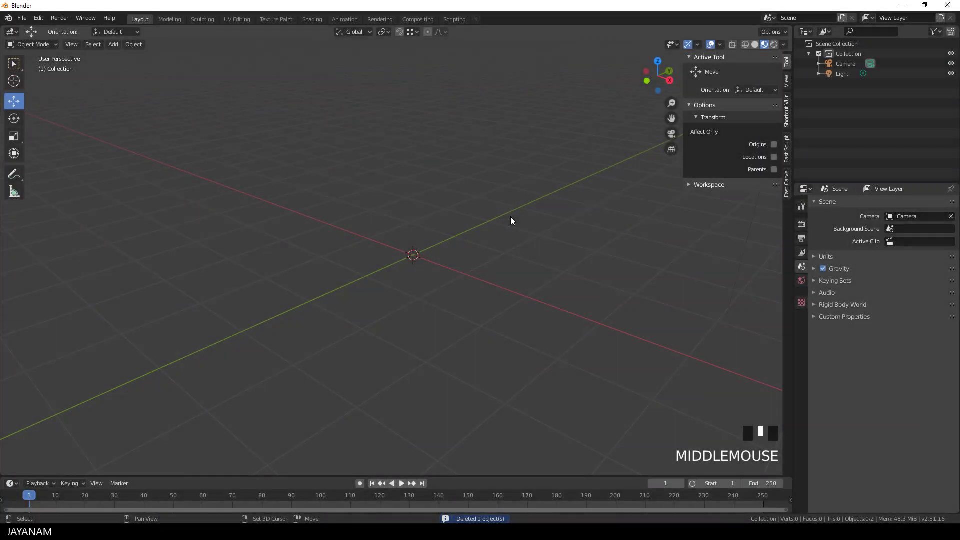
# - Add a mesh cube at the world origin of the empty scene
pyautogui.hotkey('shift', 'a')
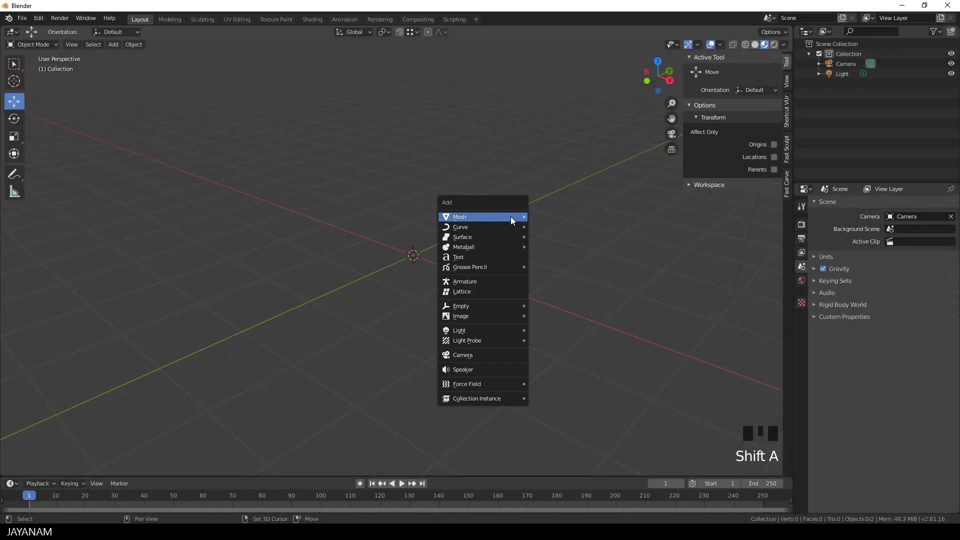
pyautogui.moveTo(512, 217)
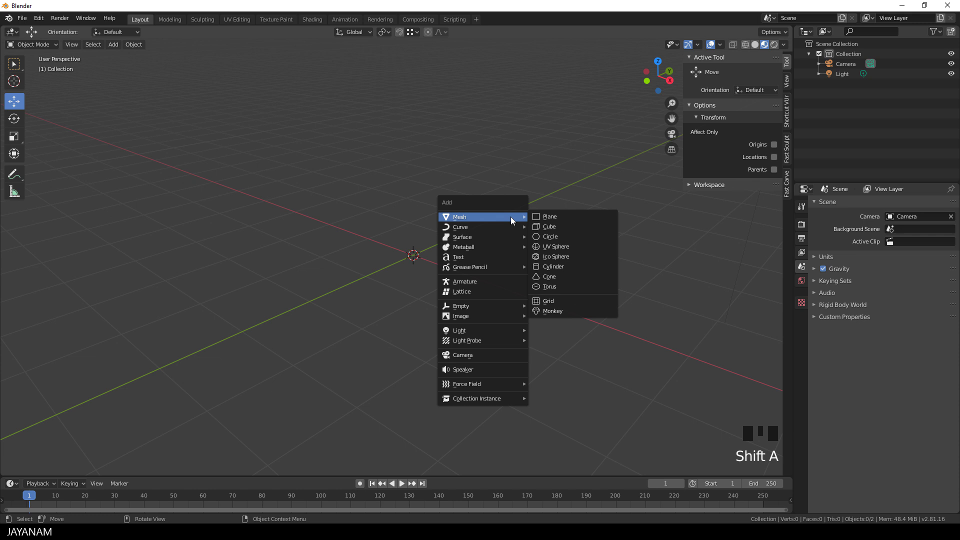
pyautogui.click(581, 226)
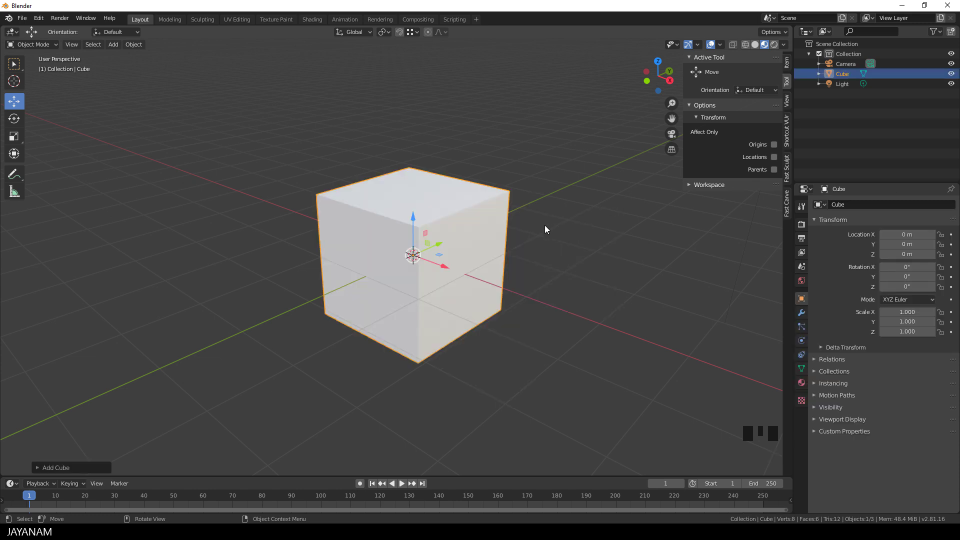
# - Subdivide the cube's whole mesh four times in Edit Mode
pyautogui.press('Tab')
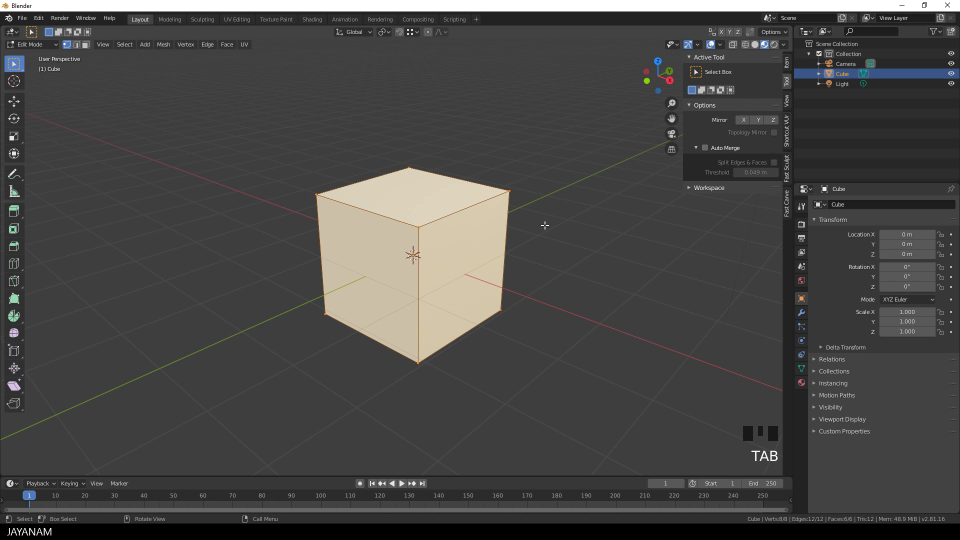
pyautogui.rightClick(544, 225)
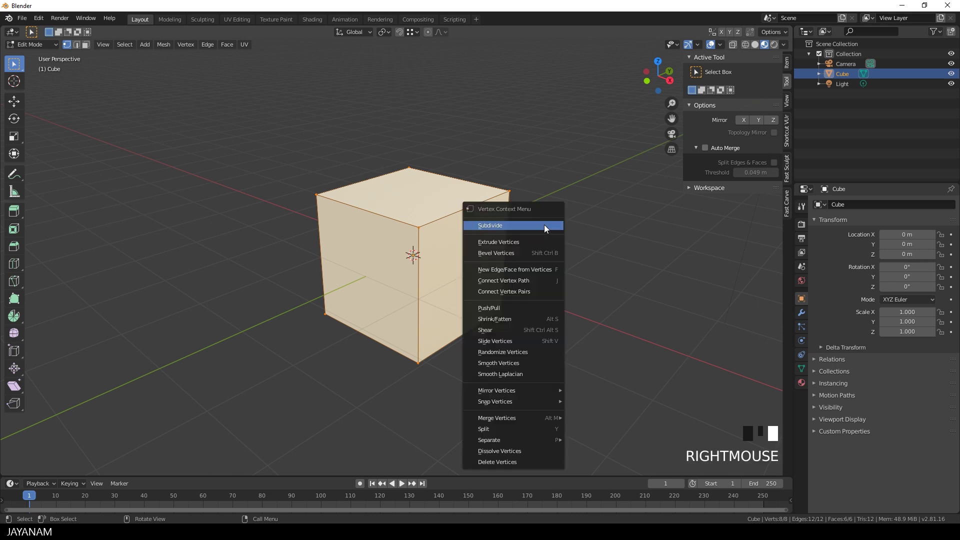
pyautogui.click(544, 224)
pyautogui.rightClick(544, 224)
pyautogui.click(544, 224)
pyautogui.rightClick(544, 224)
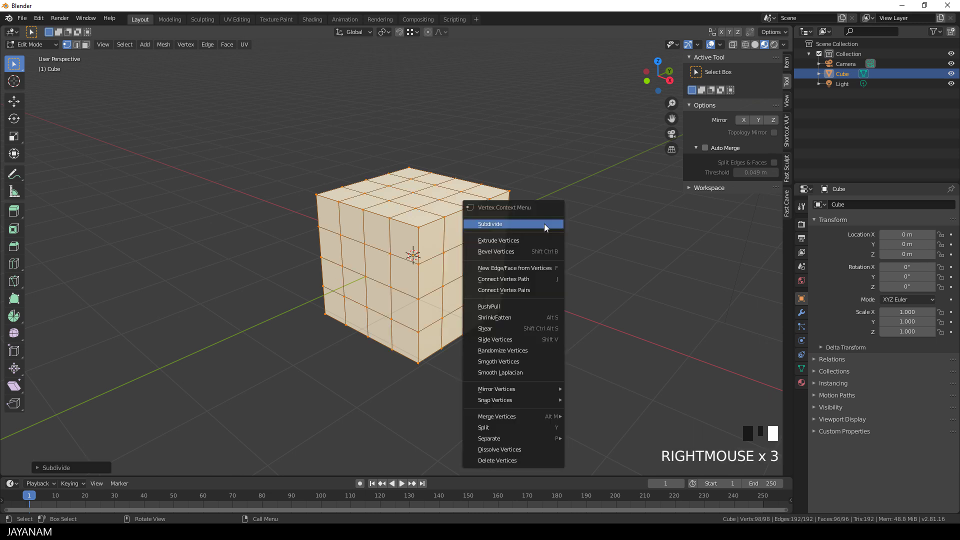
pyautogui.click(544, 224)
pyautogui.rightClick(544, 224)
pyautogui.click(544, 224)
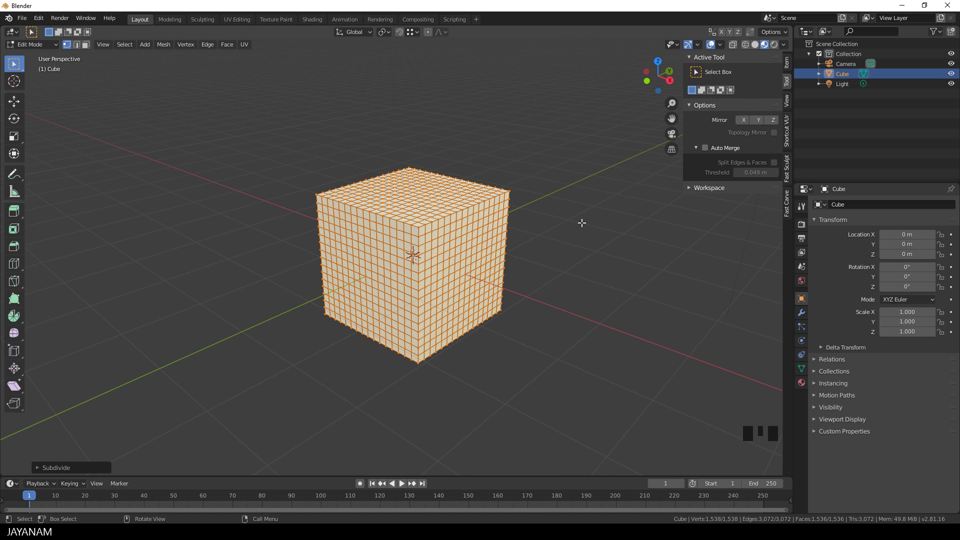
# - Turn on X mirroring and proportional editing, with the cube's near top corner vertex selected
pyautogui.click(744, 120)
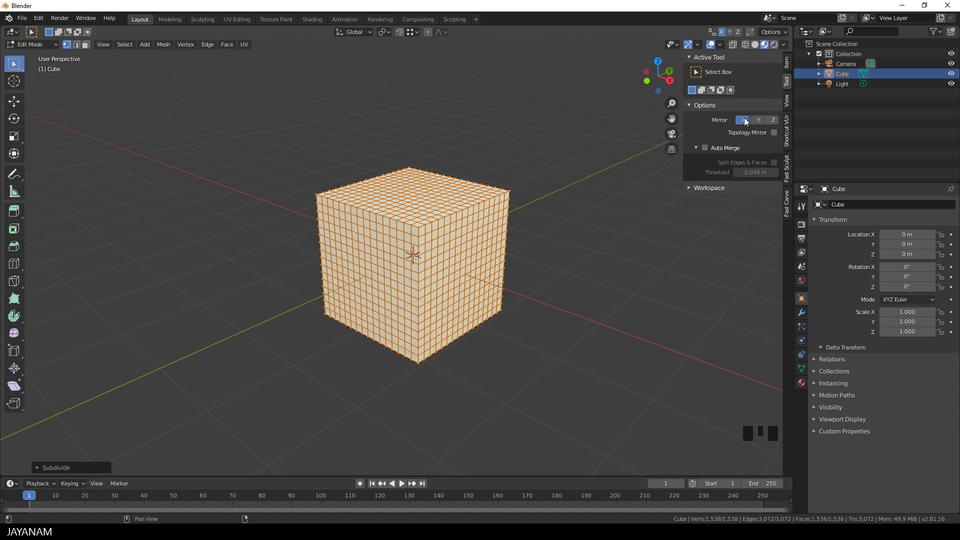
pyautogui.click(418, 227)
pyautogui.moveTo(488, 240); pyautogui.dragTo(495, 239, button='middle')
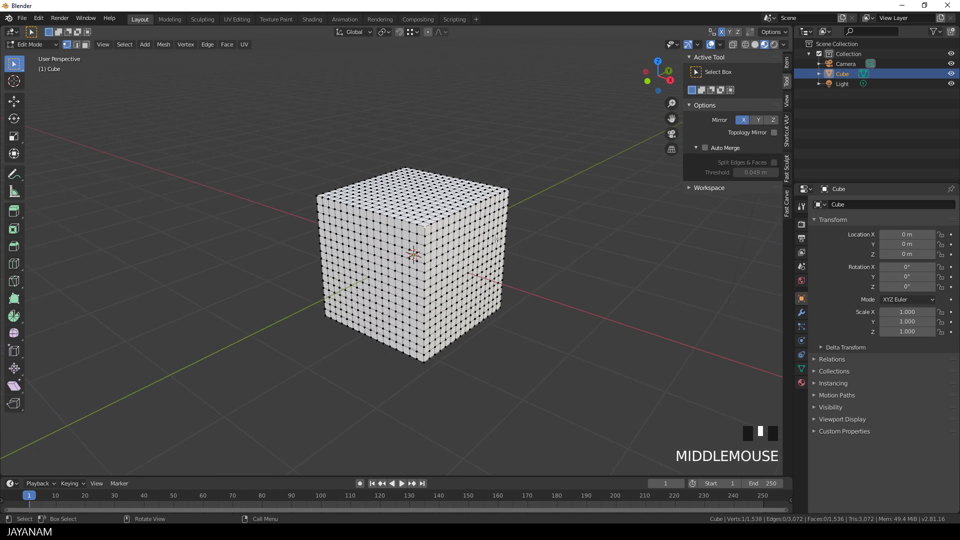
pyautogui.click(429, 32)
# - Pull the near top corner upward and deform the cube's upper edges with mirrored proportional moves at size 1.00
pyautogui.press('g')
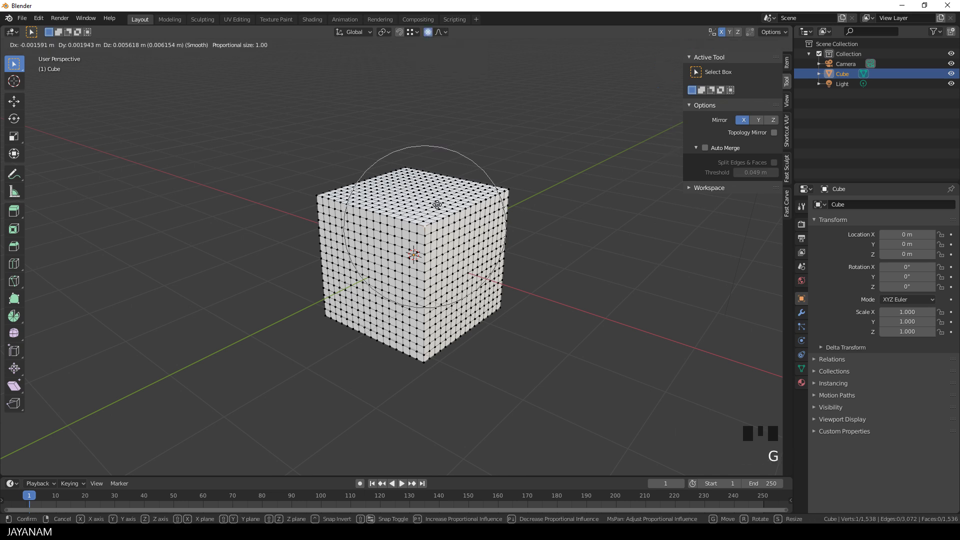
pyautogui.click(453, 180)
pyautogui.moveTo(453, 180); pyautogui.dragTo(442, 193, button='middle')
pyautogui.press('g')
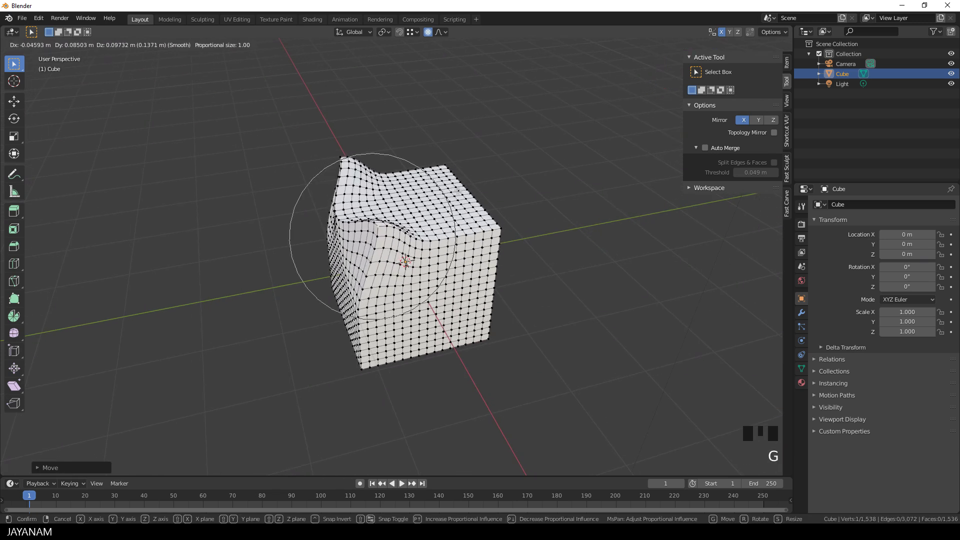
pyautogui.click(492, 225)
pyautogui.press('g')
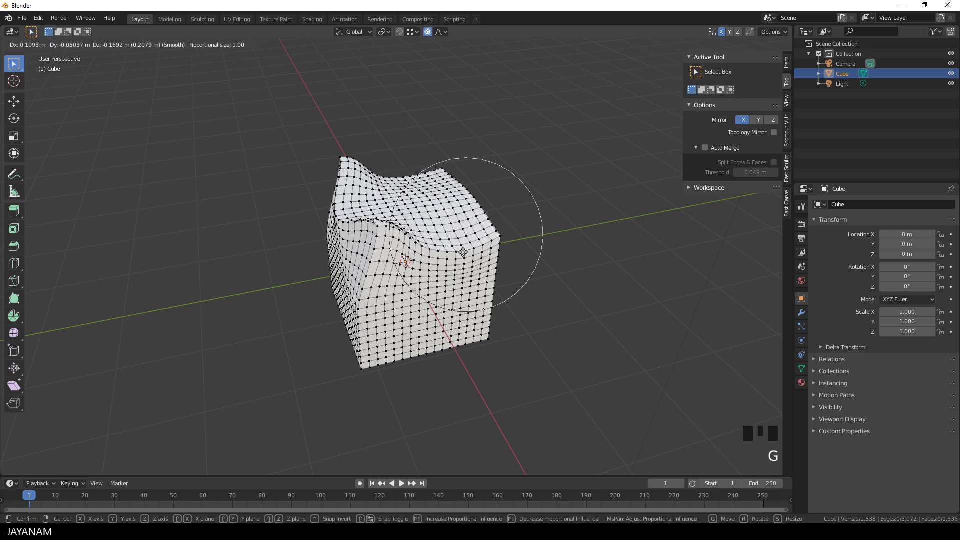
pyautogui.click(464, 265)
# - Deform the cube's lower edges and sides with four mirrored proportional vertex moves at size 1.00
pyautogui.moveTo(464, 264); pyautogui.dragTo(447, 318, button='middle')
pyautogui.press('g')
pyautogui.click(384, 321)
pyautogui.press('g')
pyautogui.click(435, 322)
pyautogui.press('g')
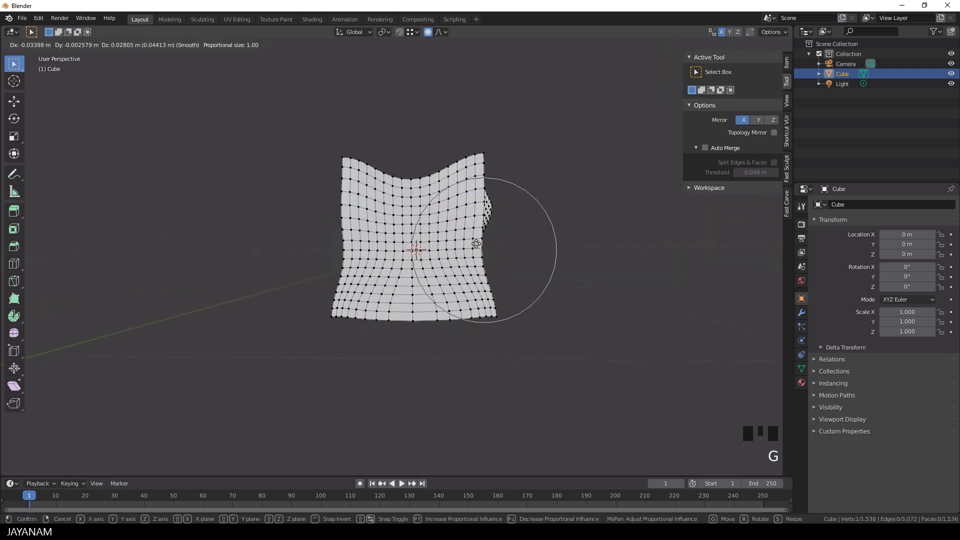
pyautogui.click(460, 242)
pyautogui.moveTo(460, 242); pyautogui.dragTo(382, 281, button='middle')
pyautogui.press('g')
pyautogui.click(345, 257)
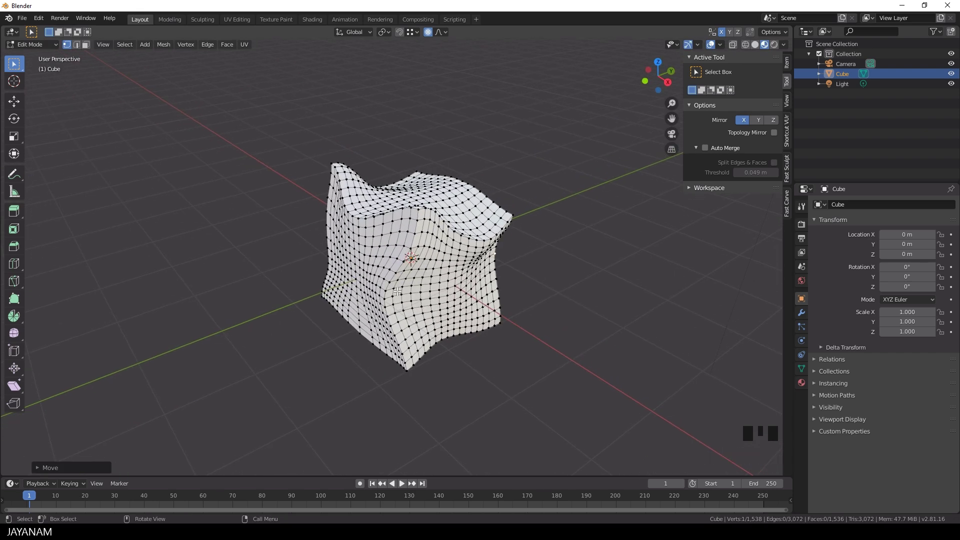
# - Subdivide the deformed cube's whole mesh two more times
pyautogui.moveTo(445, 314)
pyautogui.mouseDown(button='middle')
pyautogui.moveTo(450, 308)
pyautogui.moveTo(409, 317)
pyautogui.moveTo(436, 311)
pyautogui.mouseUp(button='middle')
pyautogui.press('Tab')
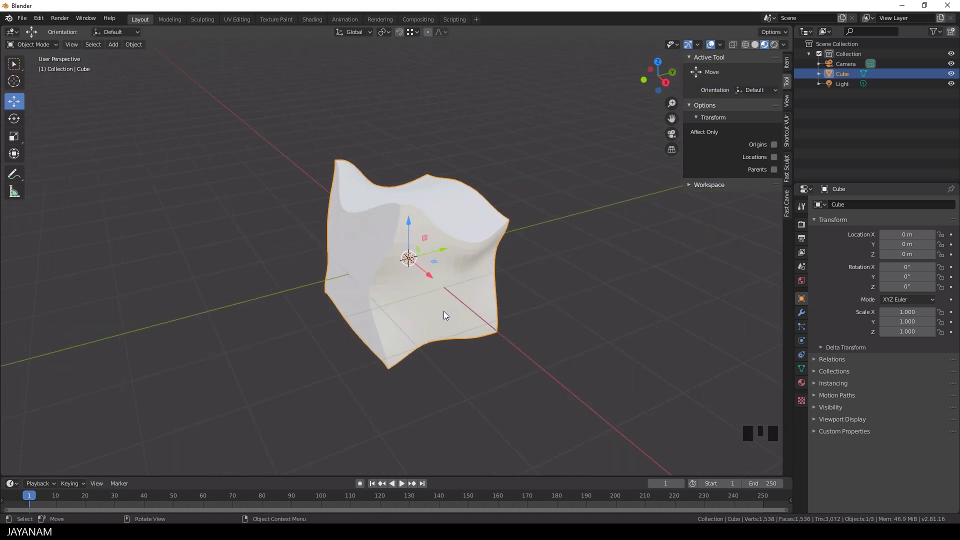
pyautogui.rightClick(444, 310)
pyautogui.press('Tab')
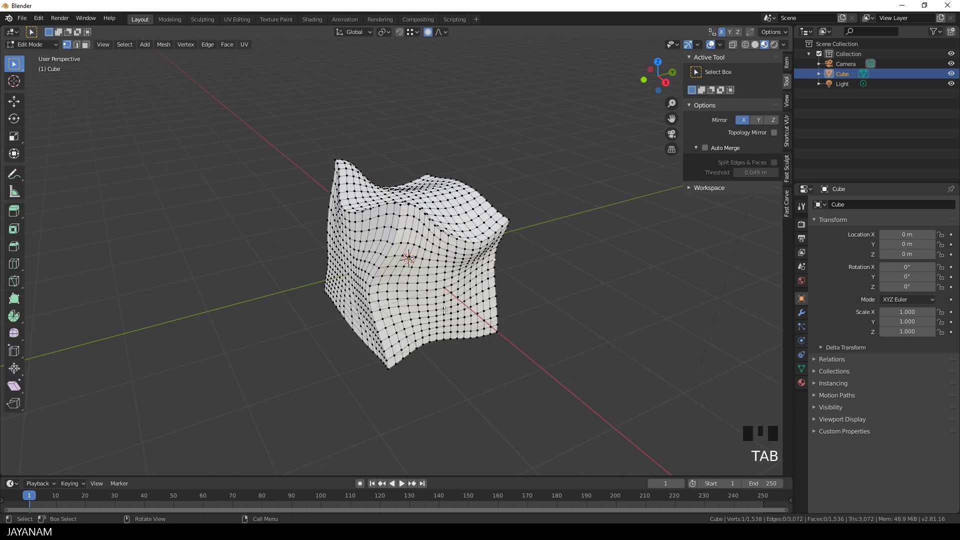
pyautogui.press('a')
pyautogui.rightClick(445, 310)
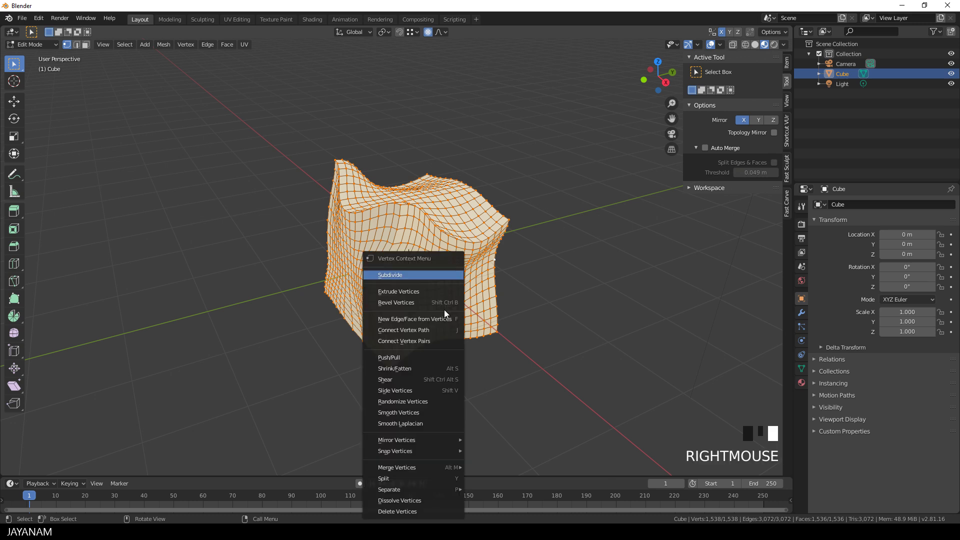
pyautogui.click(405, 276)
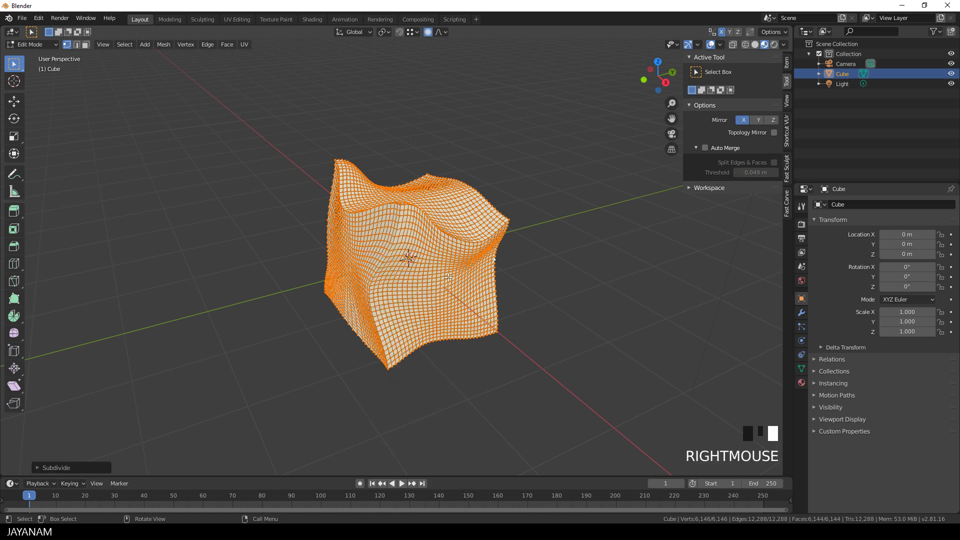
pyautogui.rightClick(447, 278)
pyautogui.click(445, 277)
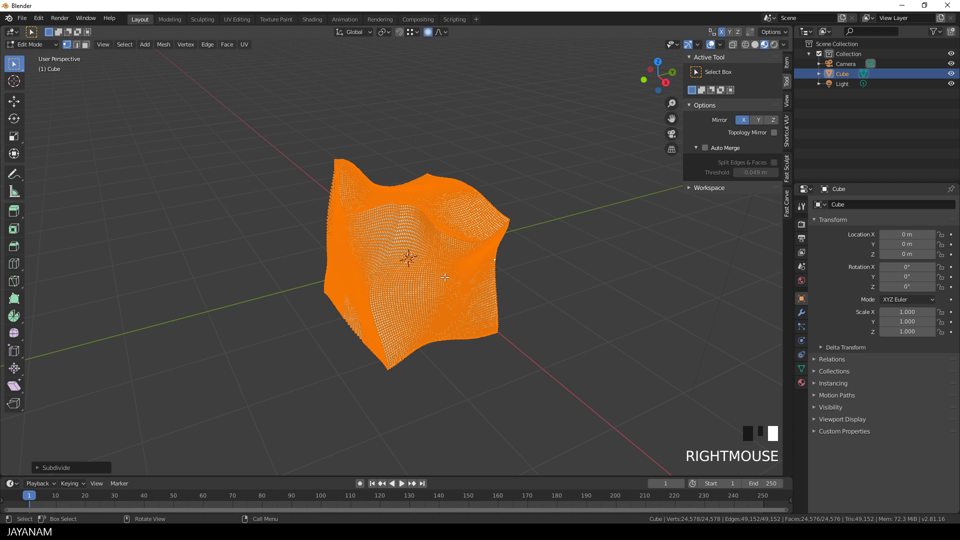
# - Switch the cube to Sculpt Mode and make several brush strokes on its surface with X symmetry
pyautogui.hotkey('ctrl', 'Tab')
pyautogui.click(446, 335)
pyautogui.moveTo(444, 332)
pyautogui.mouseDown(button='middle')
pyautogui.moveTo(463, 304)
pyautogui.moveTo(458, 195)
pyautogui.mouseUp(button='middle')
pyautogui.moveTo(459, 215); pyautogui.dragTo(459, 195)
pyautogui.moveTo(458, 195)
pyautogui.mouseDown(button='middle')
pyautogui.moveTo(422, 253)
pyautogui.moveTo(370, 227)
pyautogui.moveTo(355, 319)
pyautogui.moveTo(369, 304)
pyautogui.mouseUp(button='middle')
pyautogui.click(355, 319)
pyautogui.click(355, 319)
pyautogui.click(369, 304)
# - Scrape the cube's upper front surface with the Scrape brush
pyautogui.click(15, 255)
pyautogui.moveTo(658, 75); pyautogui.dragTo(666, 70)
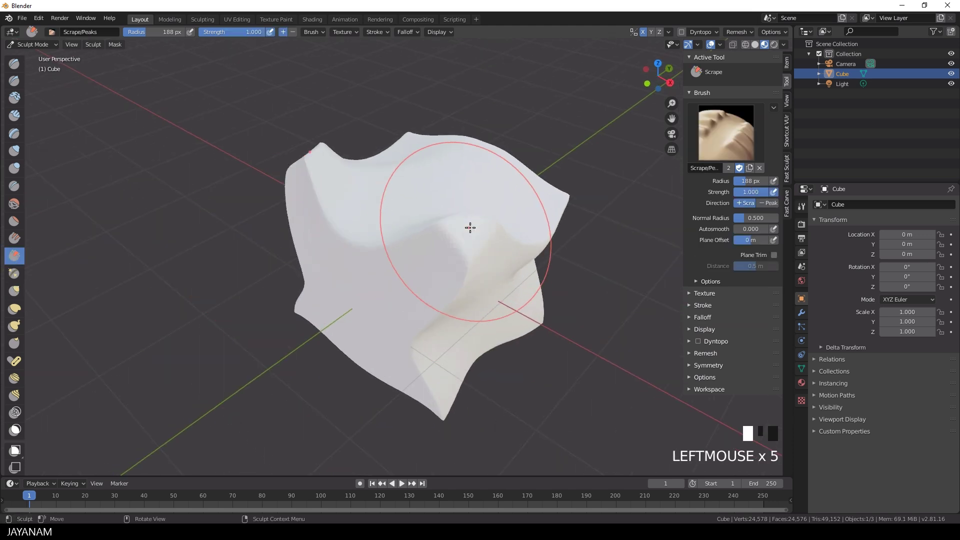
pyautogui.moveTo(470, 228); pyautogui.dragTo(457, 240)
# - Choose the Grab brush and reshape the cube's lower part with it
pyautogui.moveTo(456, 240)
pyautogui.mouseDown(button='middle')
pyautogui.moveTo(514, 240)
pyautogui.moveTo(365, 364)
pyautogui.moveTo(484, 258)
pyautogui.moveTo(317, 310)
pyautogui.moveTo(460, 270)
pyautogui.mouseUp(button='middle')
pyautogui.press('g')
pyautogui.click(365, 364)
pyautogui.click(317, 310)
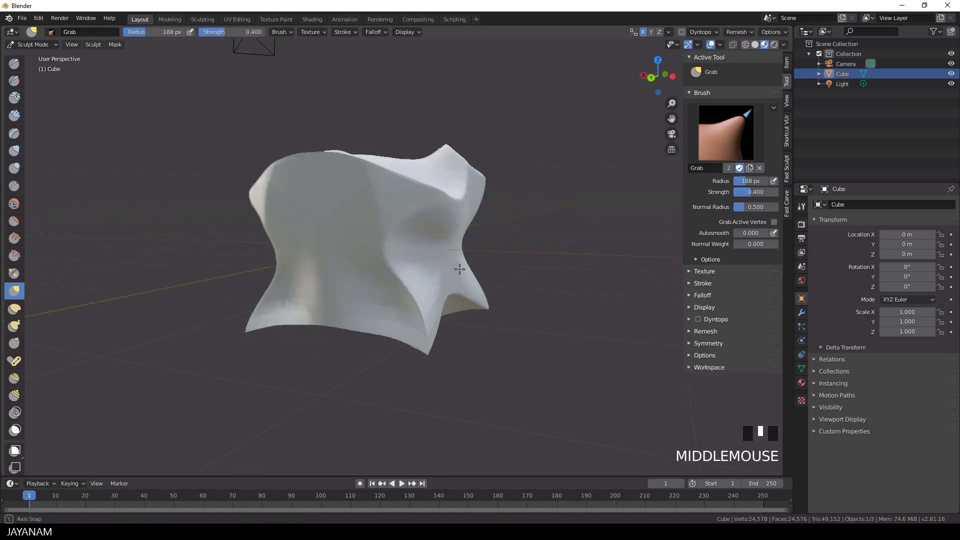